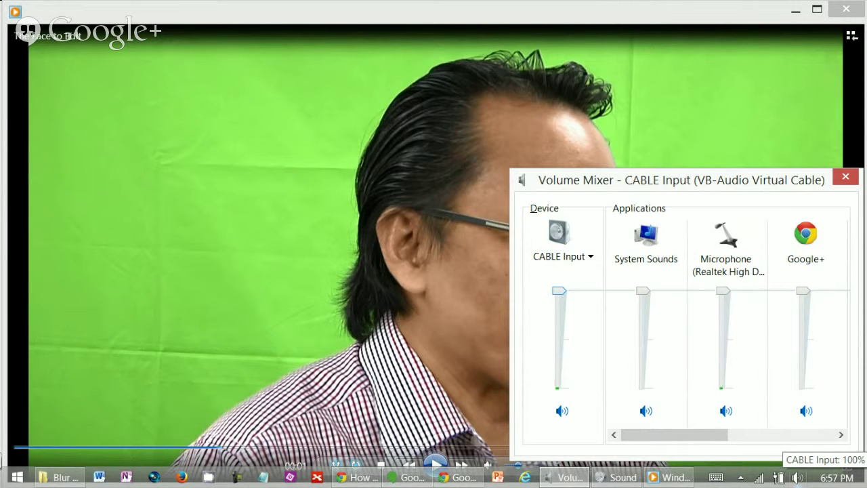
Open the Sound dialog's Recording devices list from the tray speaker icon's menu.
right_click(798, 476)
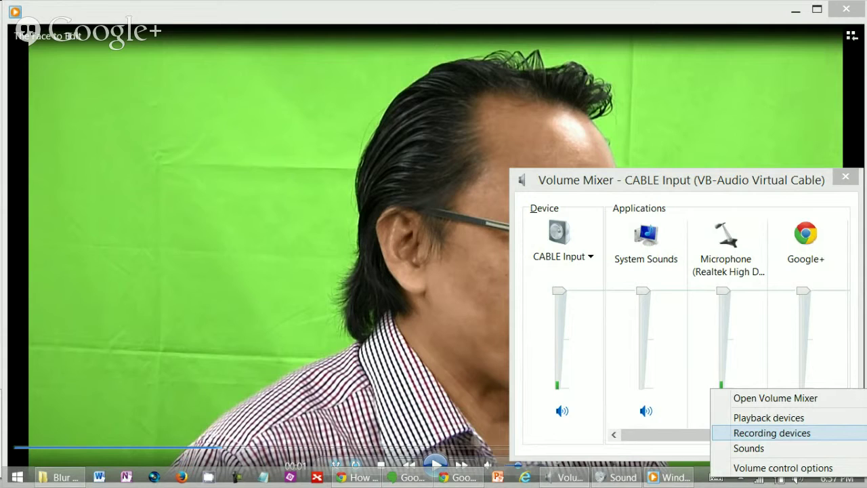
left_click(785, 433)
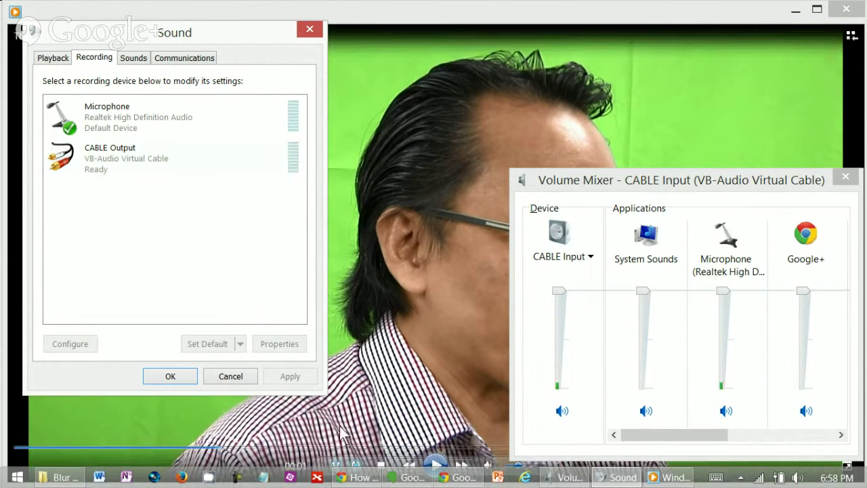
Switch to the VB-Audio page in Chrome and highlight 'Donationware' in the VB-CABLE install section.
left_click(358, 478)
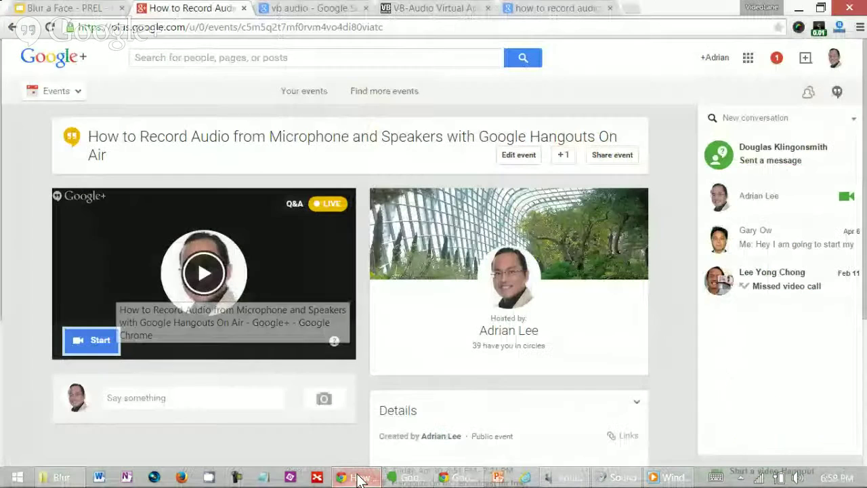
left_click(443, 8)
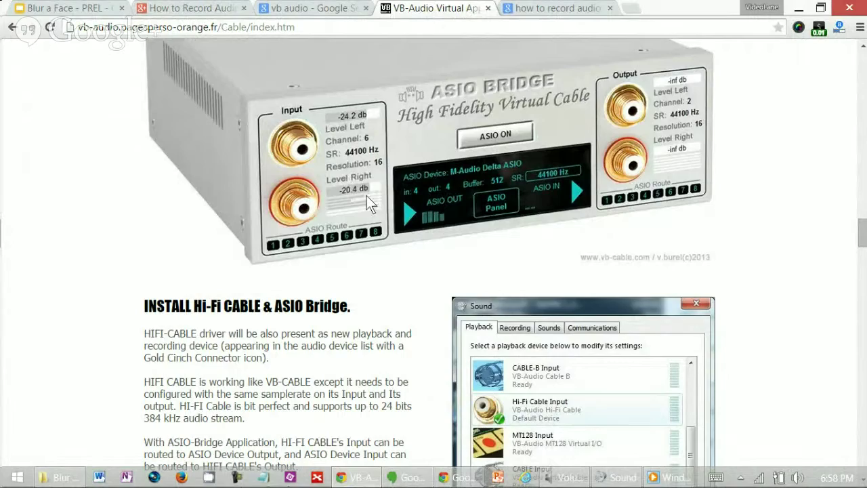
scroll(371, 206, "down", 1)
scroll(371, 207, "up", 7)
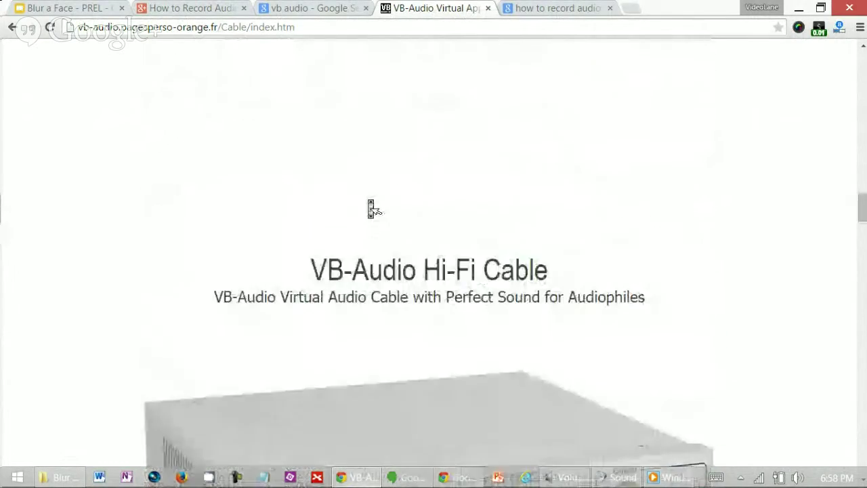
scroll(371, 206, "up", 8)
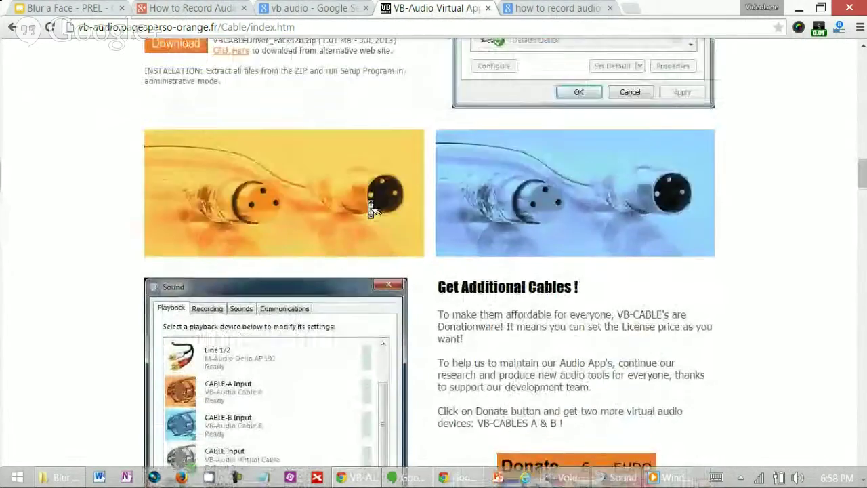
scroll(369, 203, "up", 3)
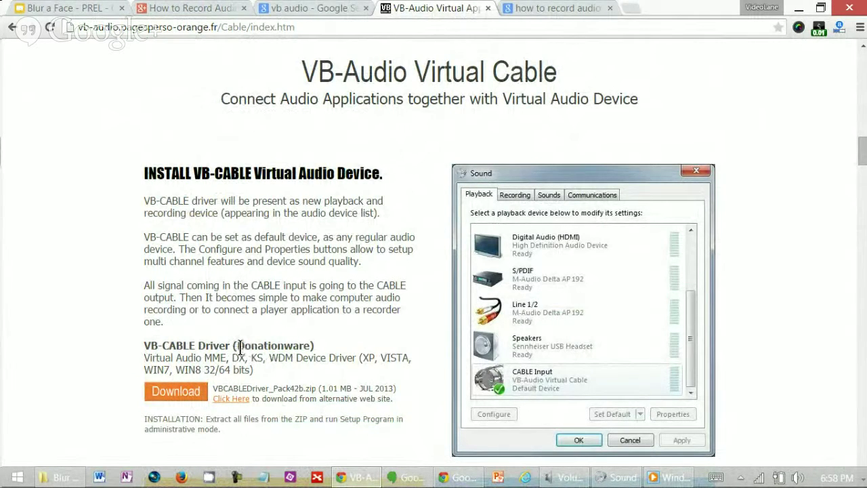
left_click_drag(235, 345, 312, 348)
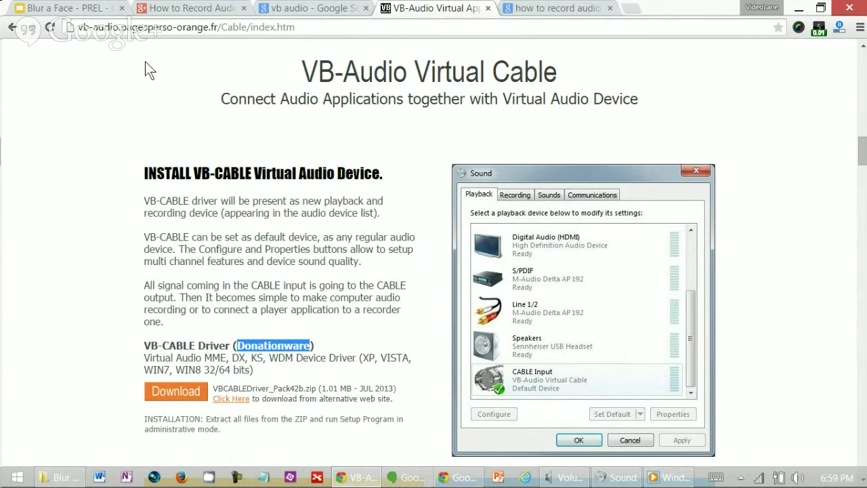
Bring the Sound settings window back in front of the VB-Audio page and move it lower.
left_click(612, 481)
left_click(150, 171)
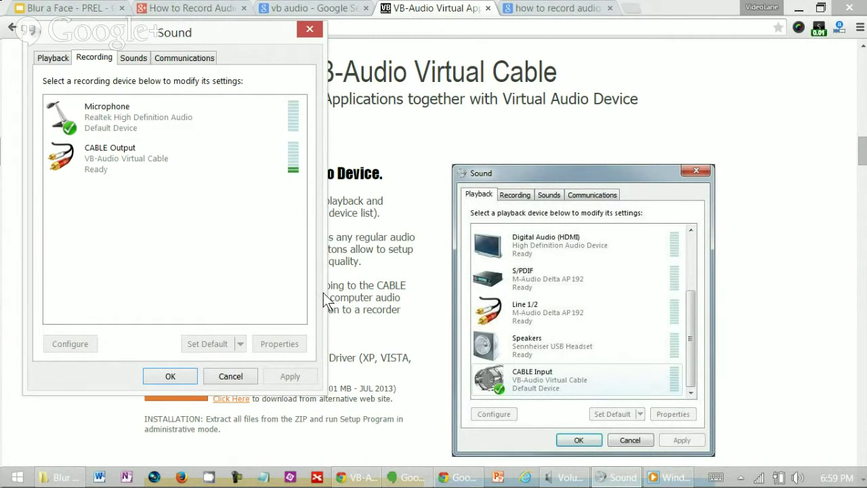
left_click(402, 327)
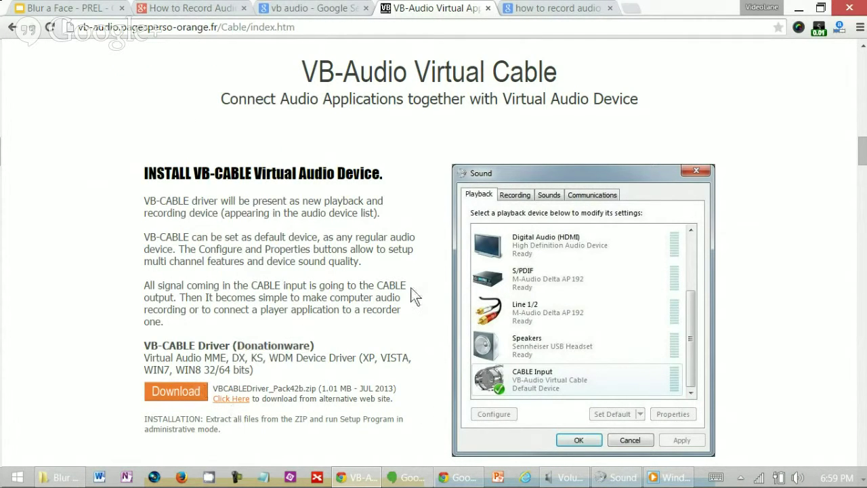
left_click(617, 476)
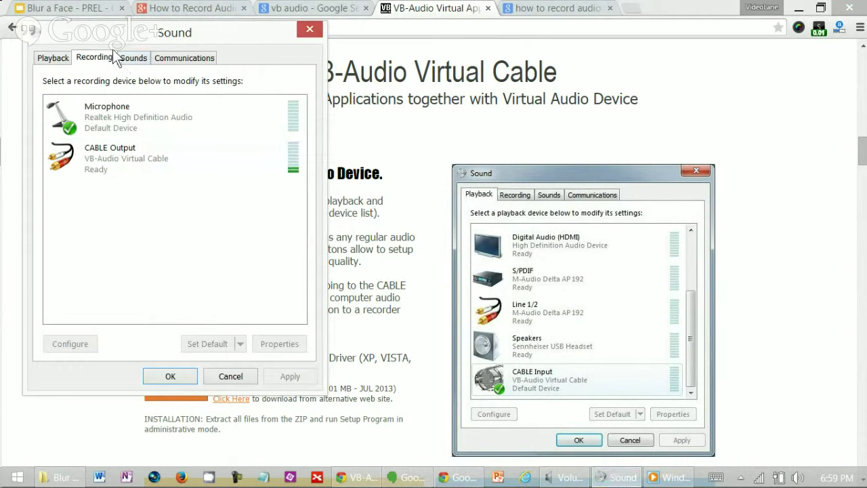
left_click_drag(143, 41, 146, 103)
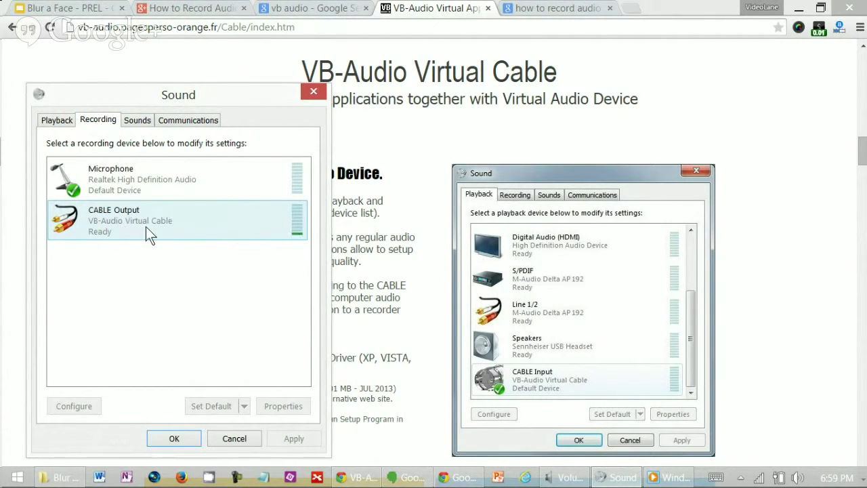
Check the playback devices, then return to the recording list and select Microphone.
left_click(60, 120)
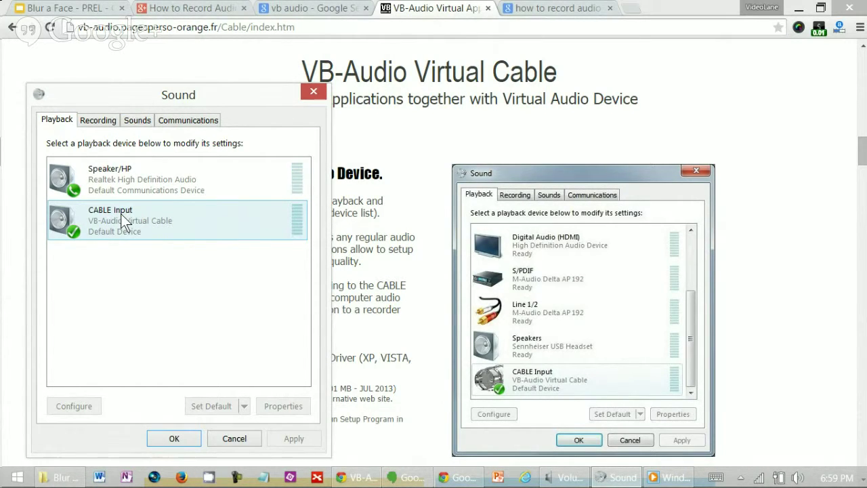
left_click(100, 122)
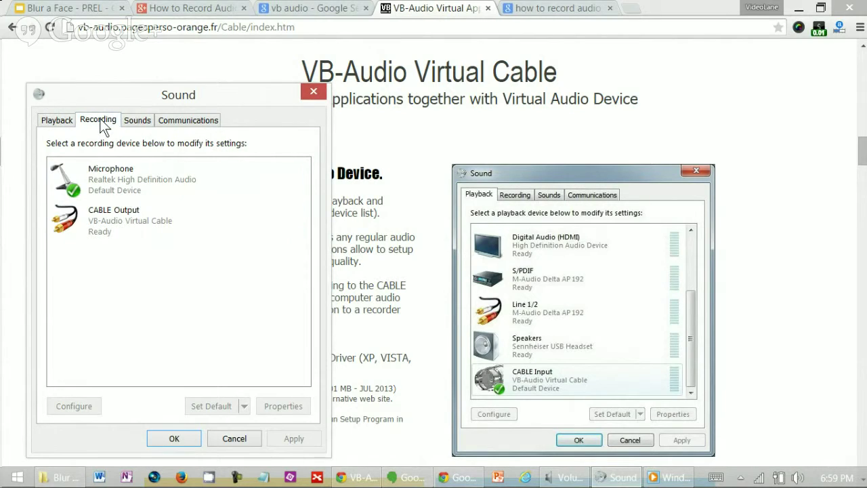
left_click(132, 184)
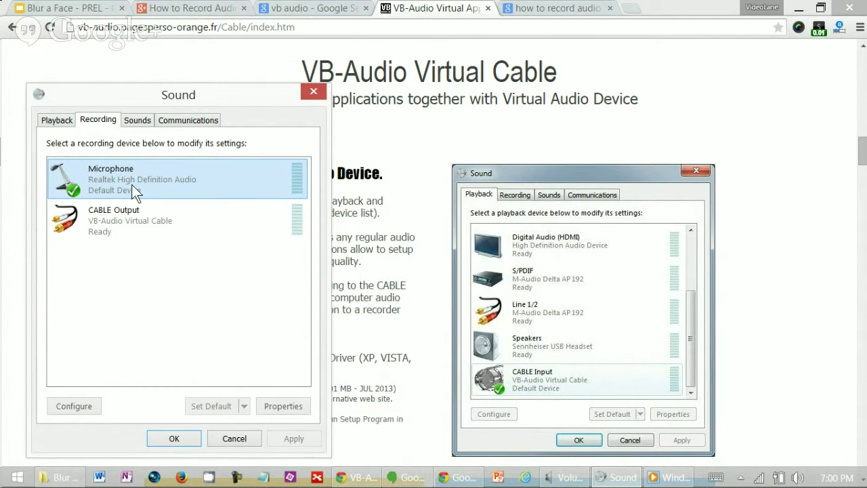
Keep CABLE Input as the Microphone's playback-through device in its Properties, then check its levels.
left_click(293, 406)
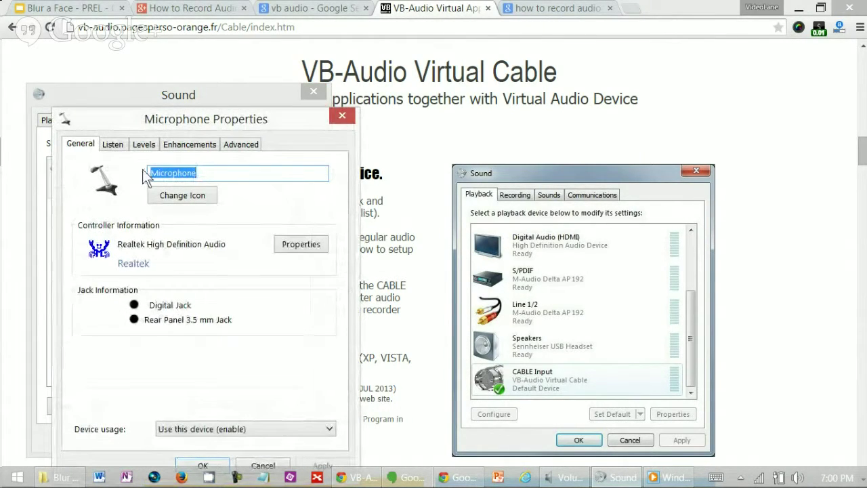
left_click(114, 144)
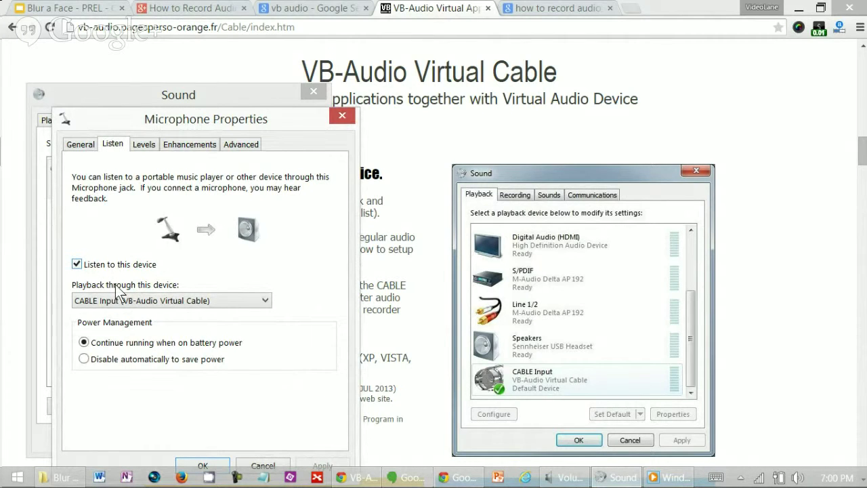
left_click(184, 301)
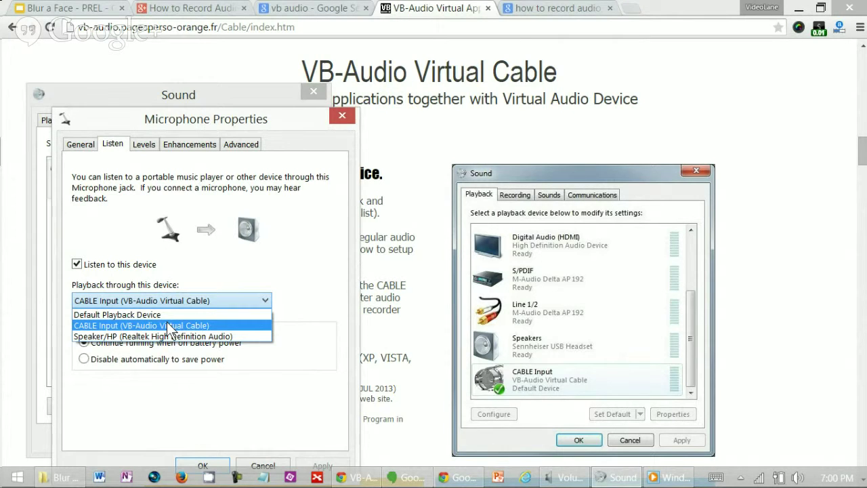
left_click(205, 326)
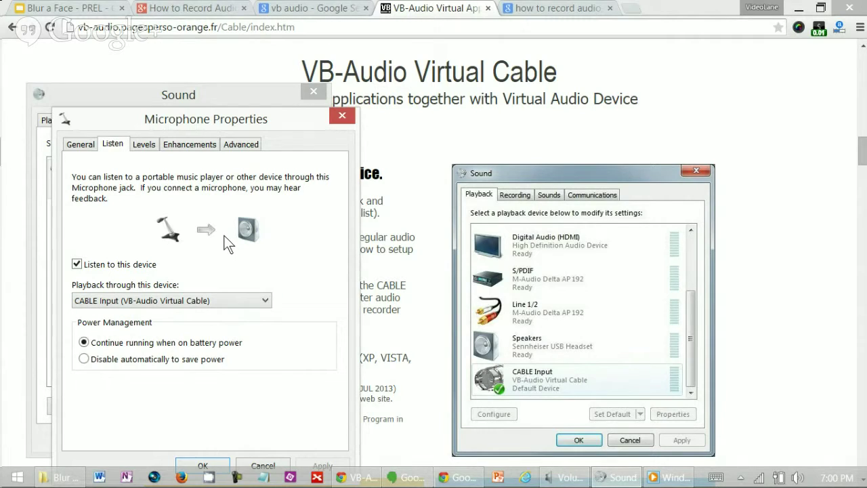
left_click(145, 145)
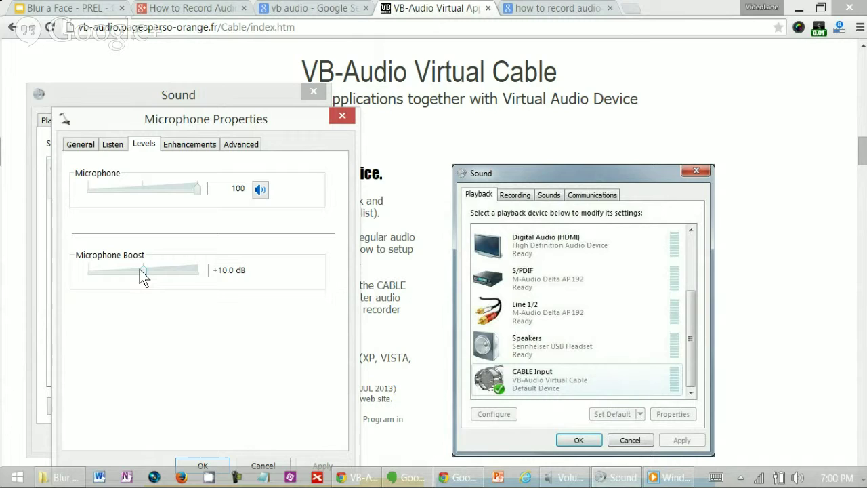
Set the Microphone Boost to 0.0 dB and the microphone level to 100.
left_click_drag(140, 268, 105, 270)
left_click_drag(88, 271, 228, 278)
left_click_drag(186, 272, 101, 271)
left_click(195, 194)
Try Acoustic Echo Cancellation and Disable Microphone Effect, leaving both enhancements as they were.
left_click(193, 147)
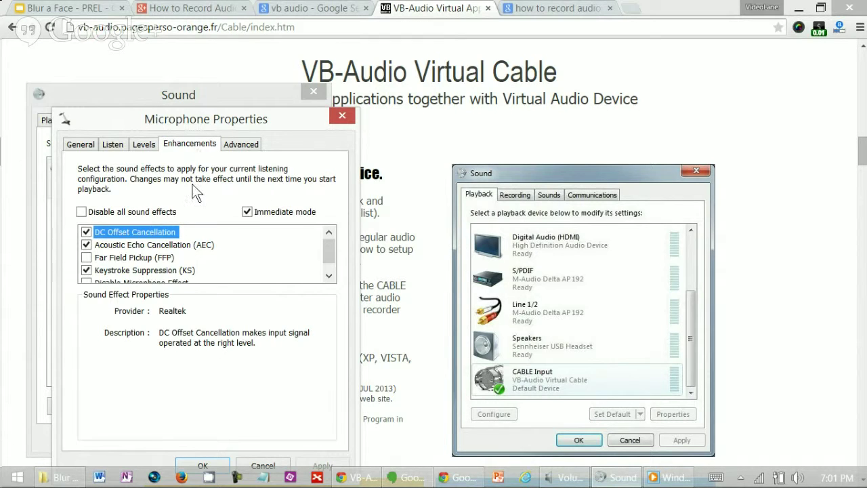
left_click(86, 245)
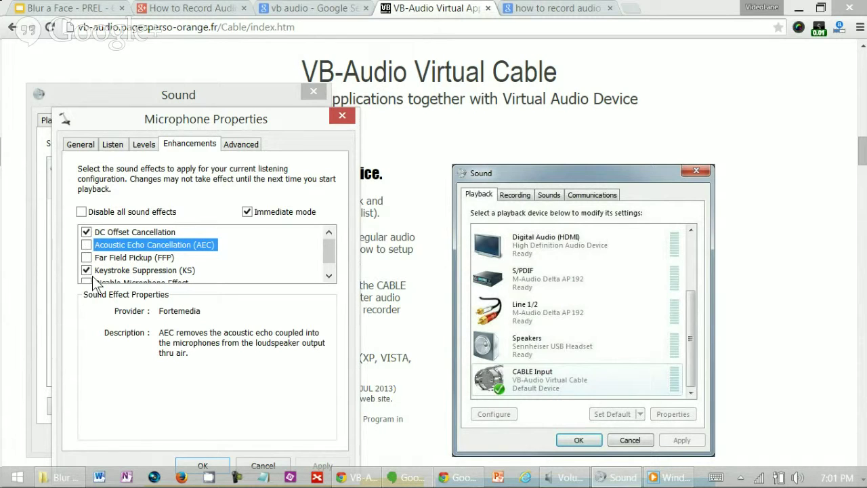
left_click(86, 245)
left_click_drag(330, 249, 329, 253)
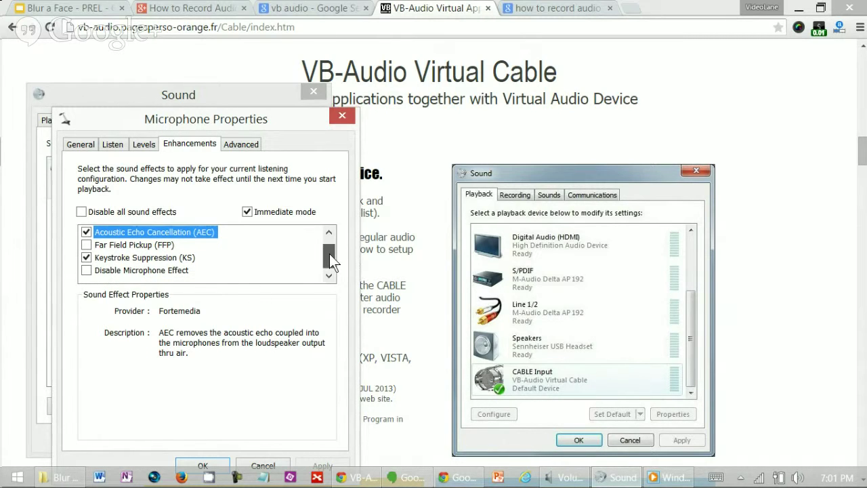
left_click(86, 270)
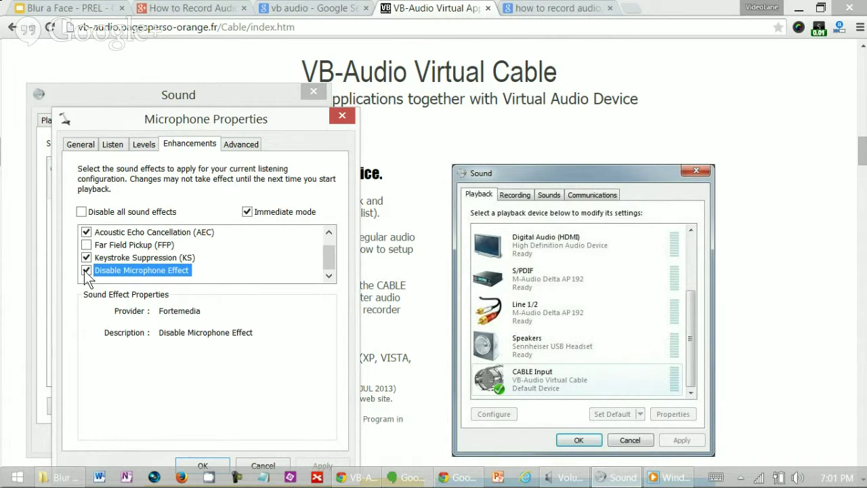
left_click(86, 271)
left_click_drag(330, 252, 330, 248)
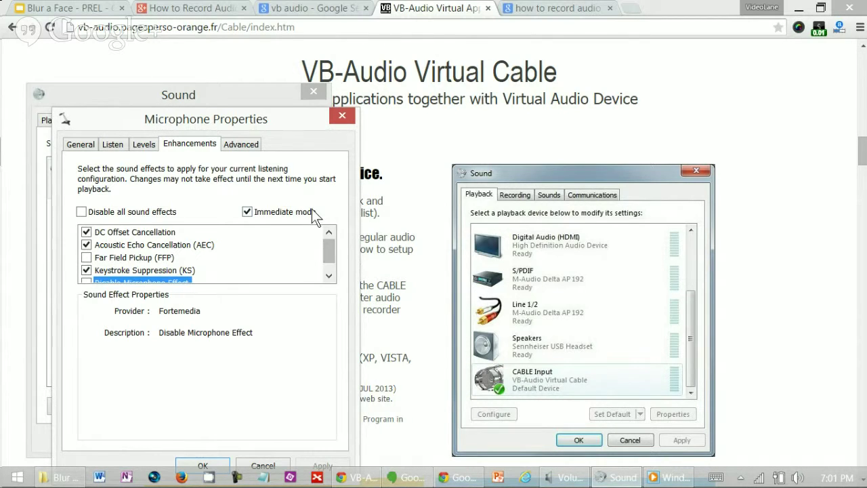
Review the microphone's default format settings and confirm the Microphone Properties with OK.
left_click(243, 145)
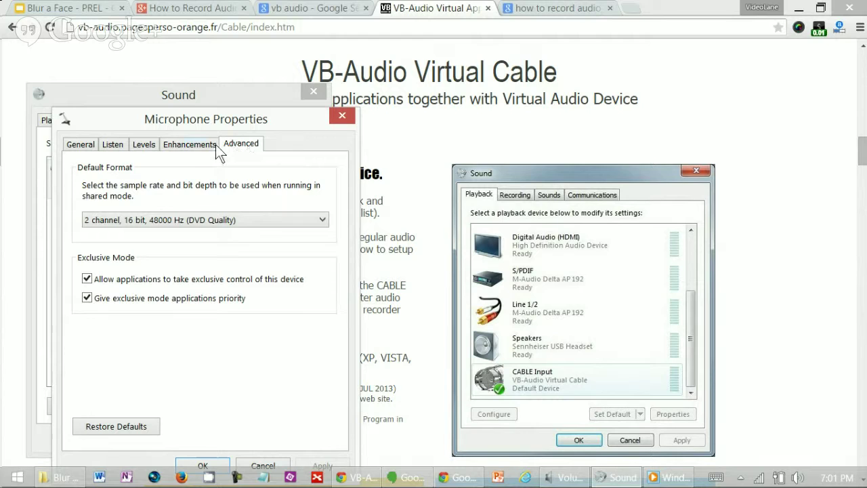
left_click(195, 145)
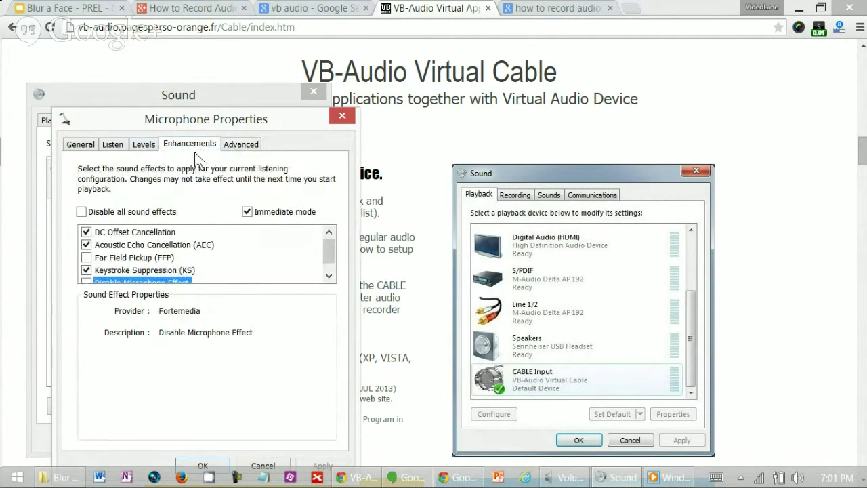
left_click_drag(193, 120, 243, 86)
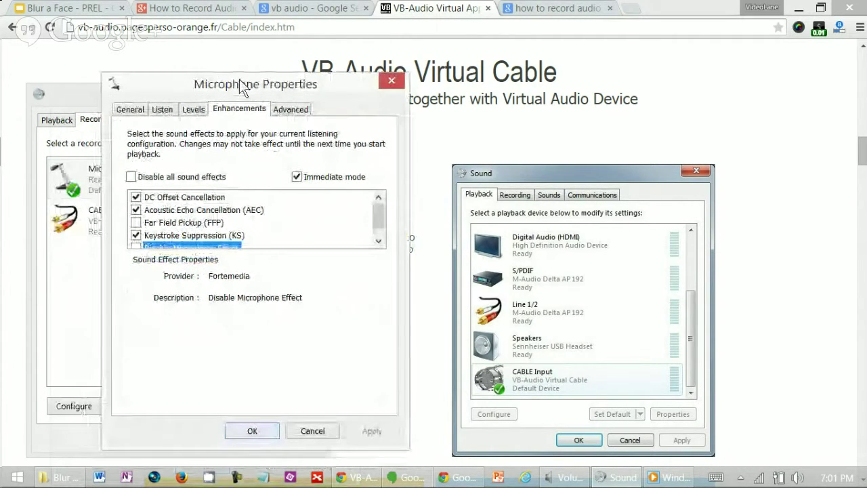
left_click(260, 428)
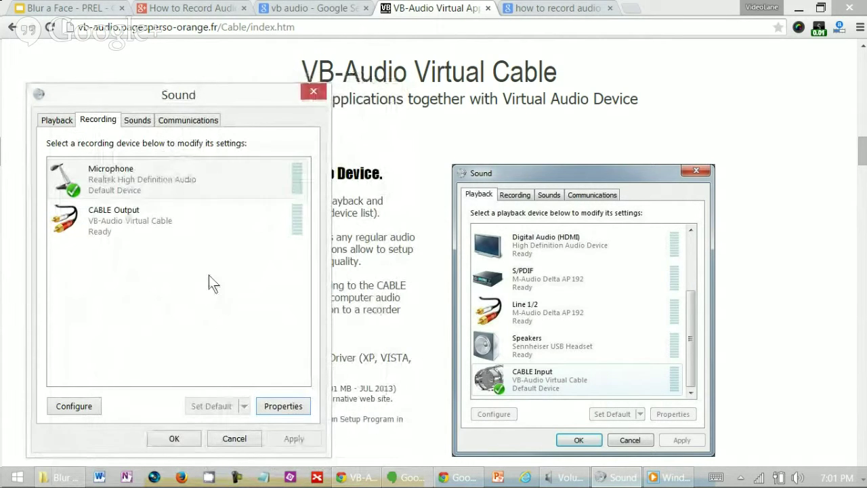
Open CABLE Output's Properties and view its listen settings playing through Speaker/HP.
left_click(191, 230)
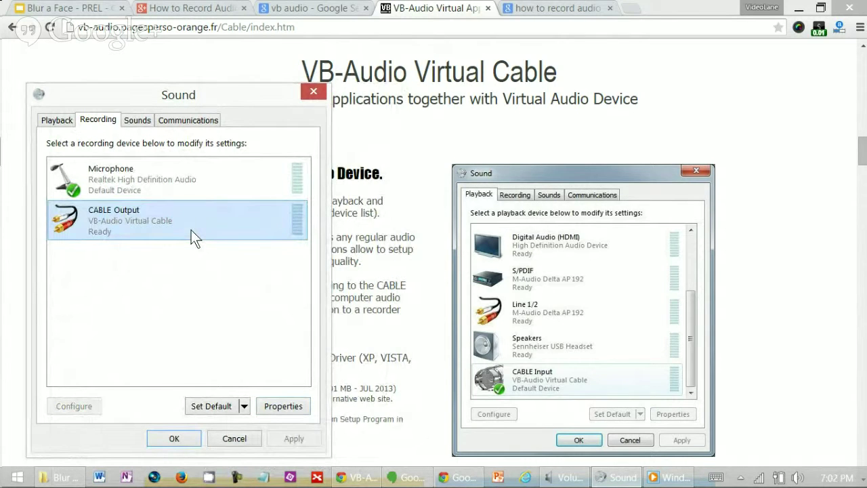
right_click(191, 230)
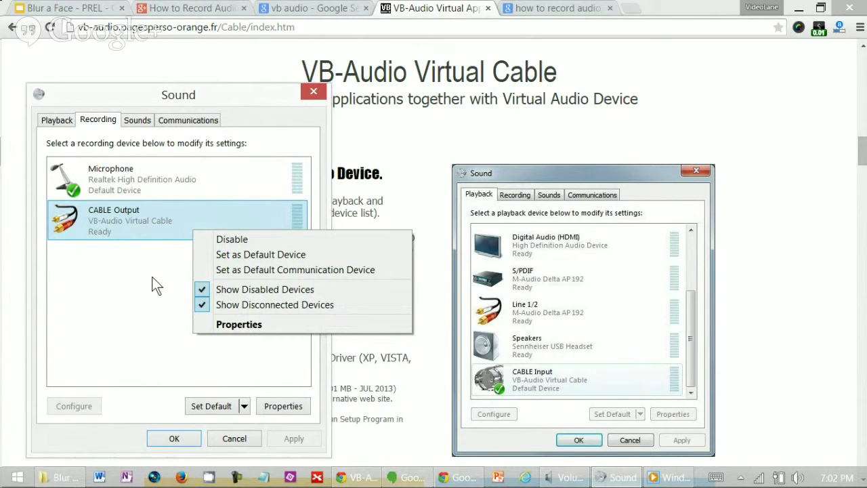
left_click(155, 299)
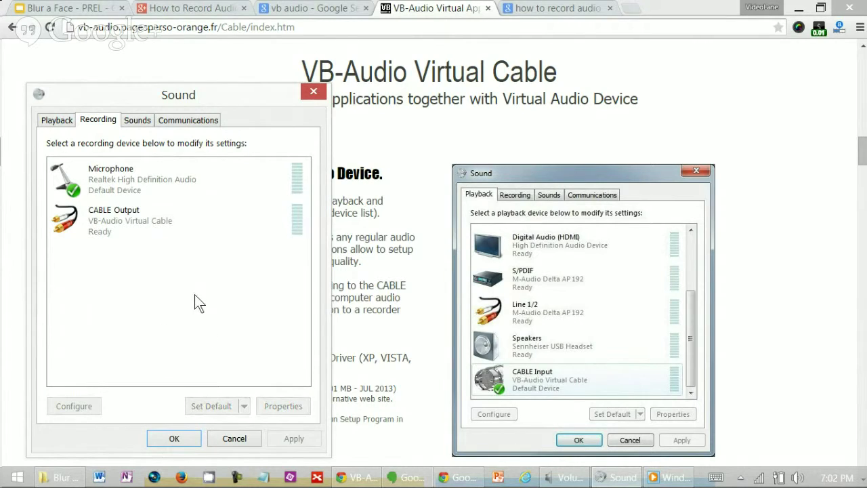
left_click(192, 217)
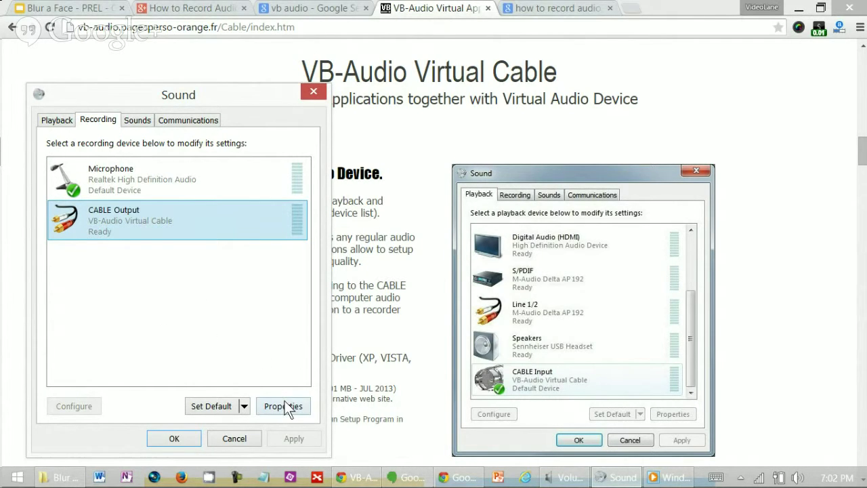
left_click(284, 405)
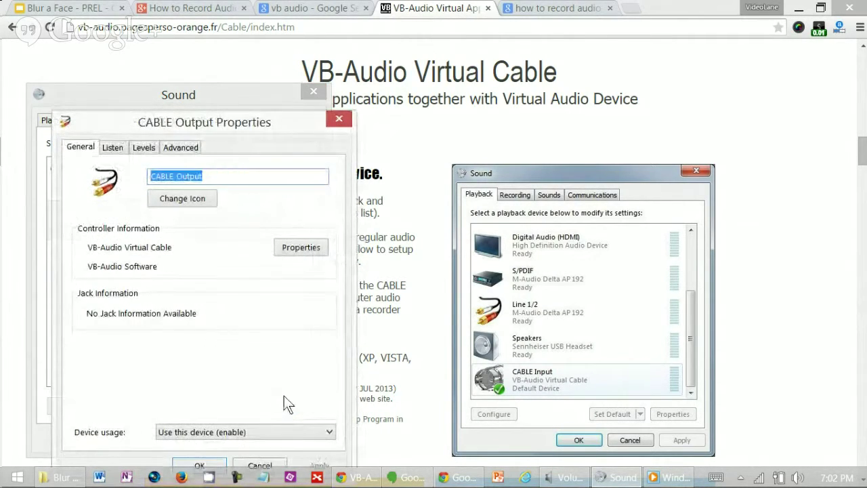
left_click_drag(239, 129, 256, 111)
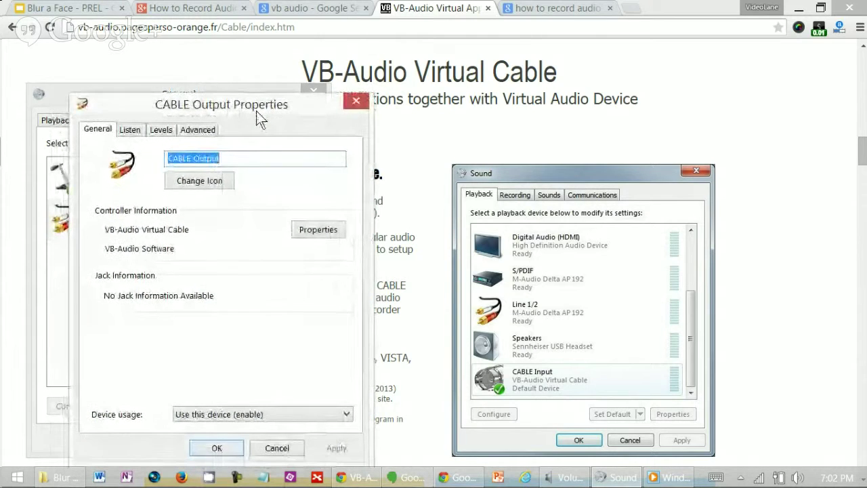
left_click(119, 128)
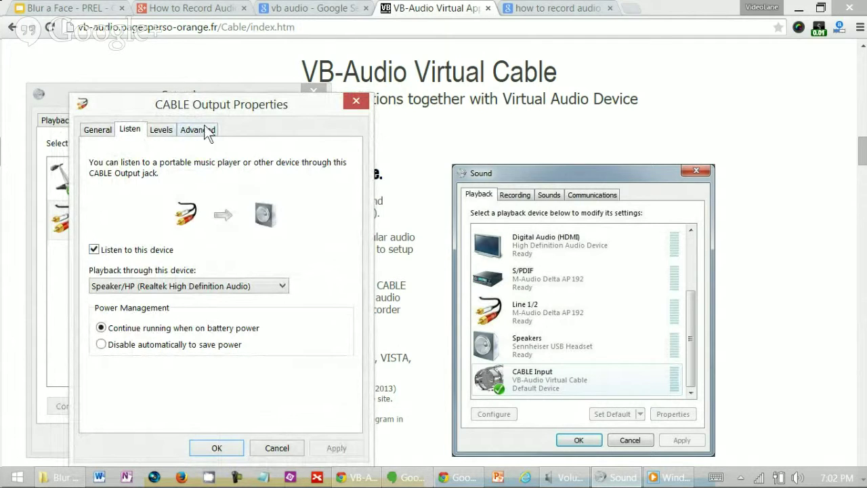
left_click_drag(187, 106, 341, 80)
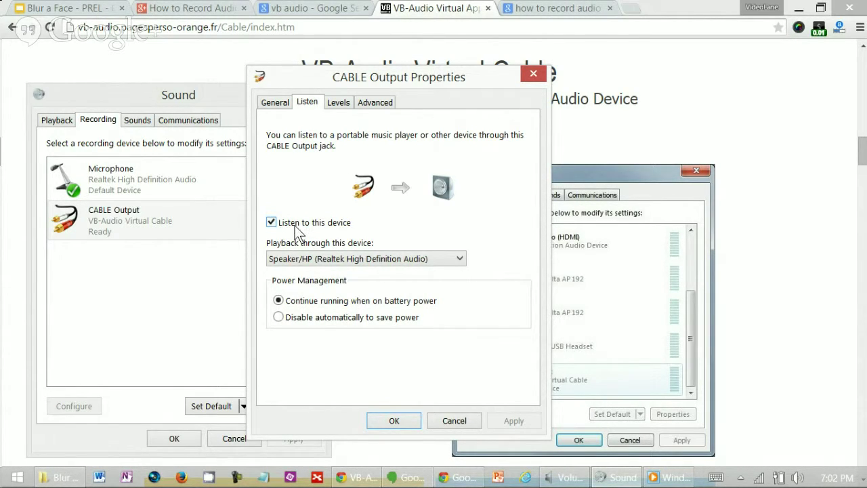
Keep Speaker/HP as CABLE Output's listen device, review levels and format, and confirm with OK.
left_click(346, 259)
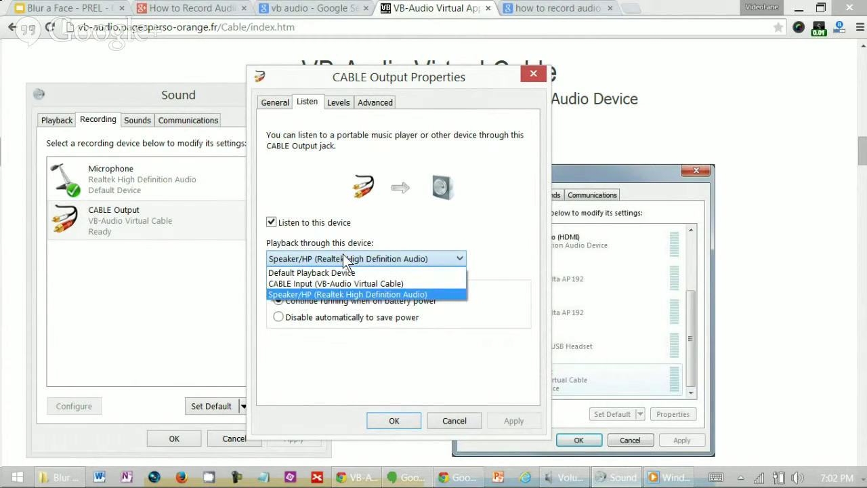
left_click(405, 292)
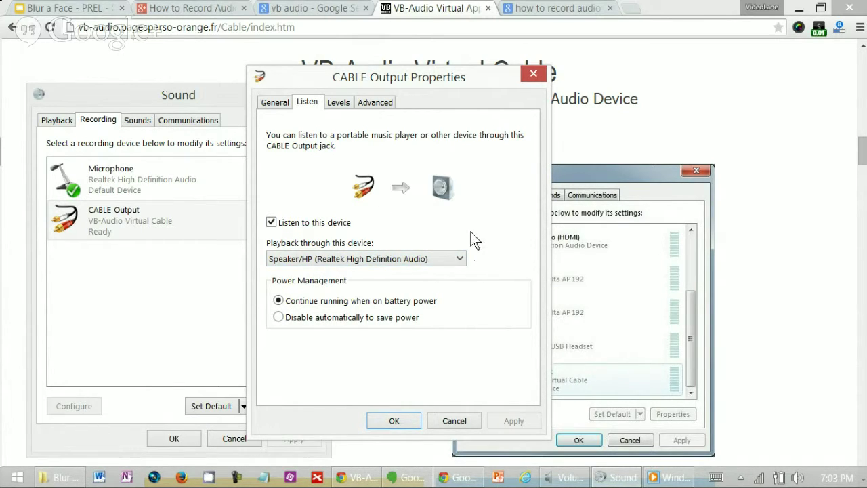
left_click(339, 103)
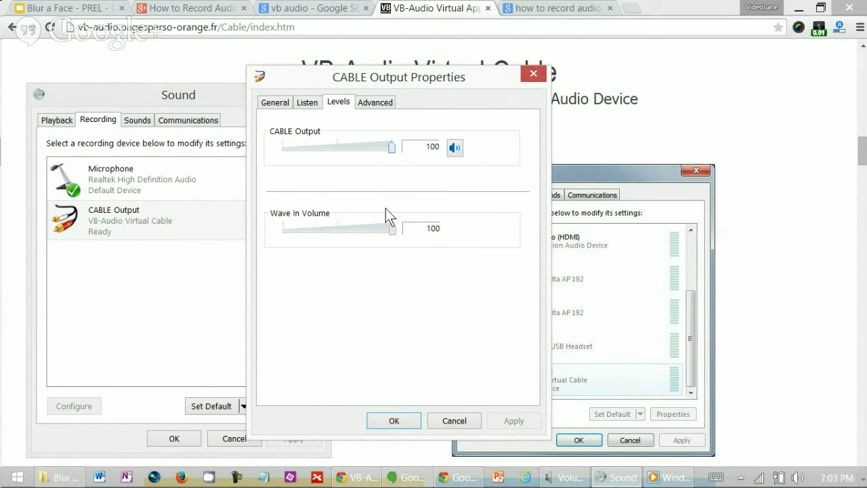
left_click(373, 104)
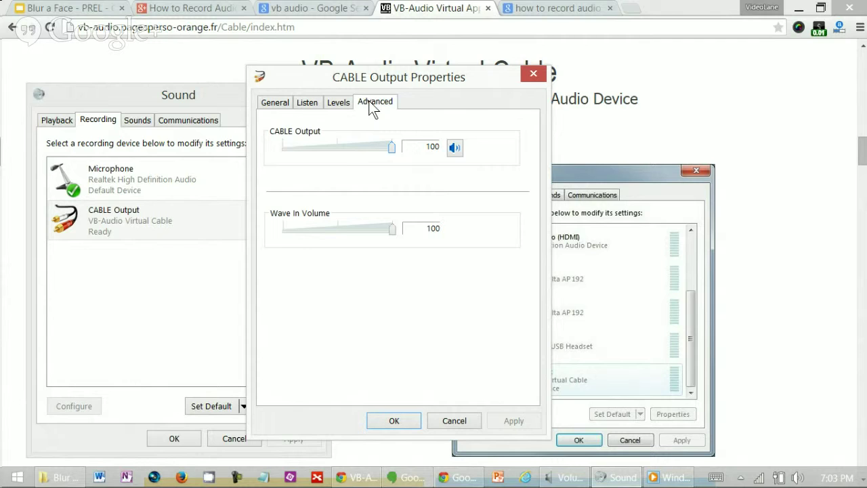
left_click(405, 419)
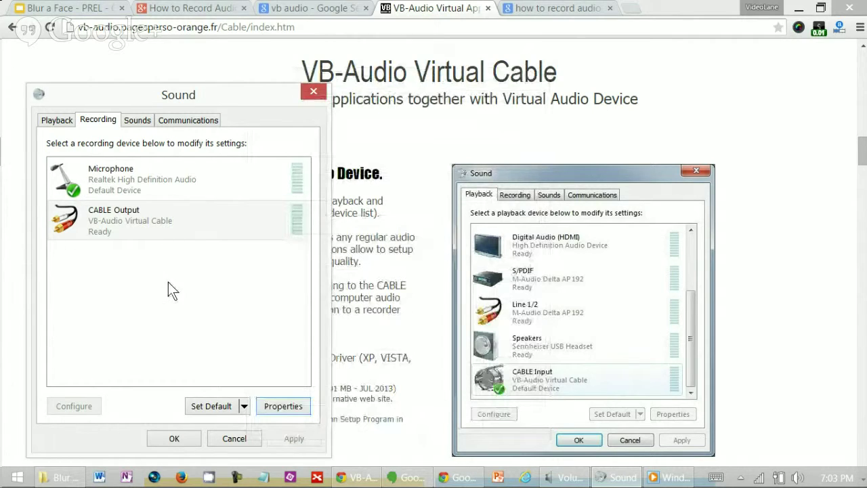
left_click(55, 119)
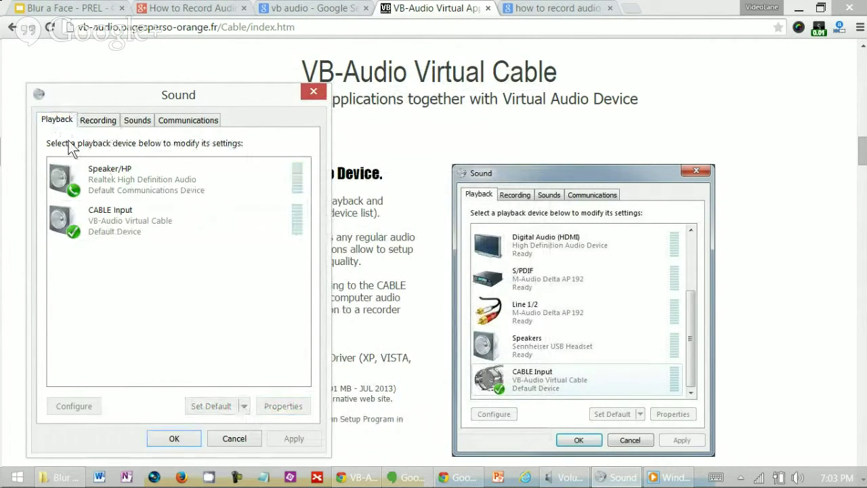
left_click(142, 183)
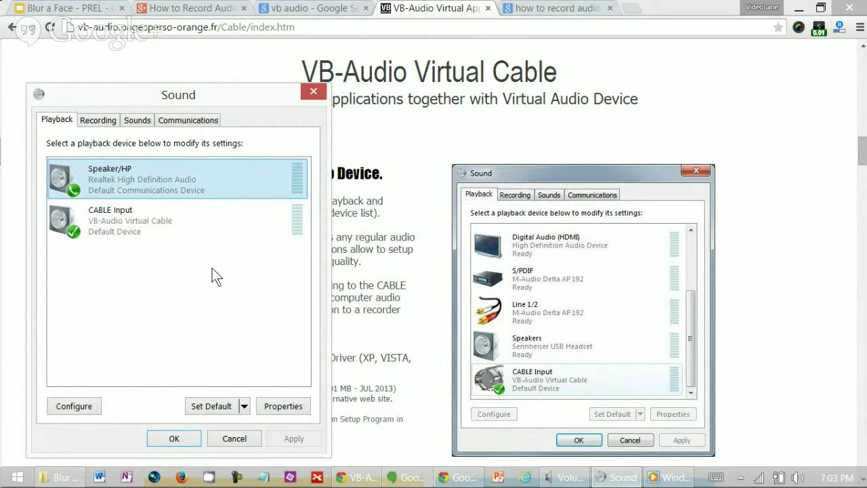
left_click(283, 406)
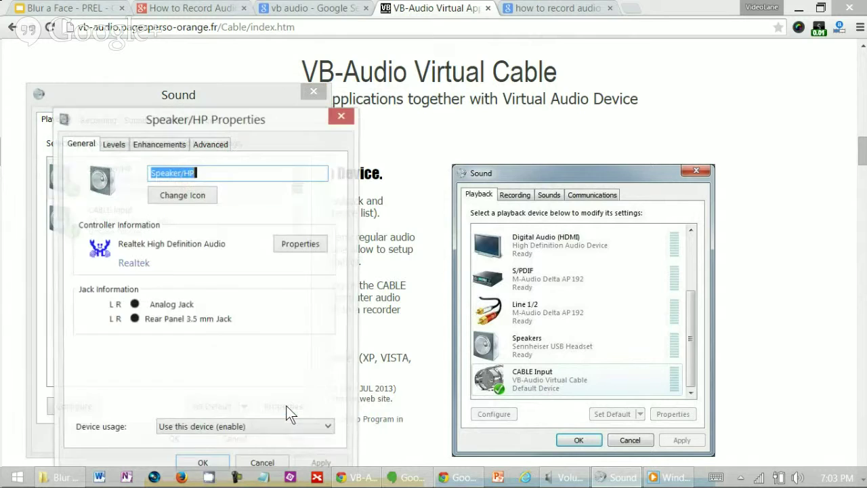
left_click(113, 143)
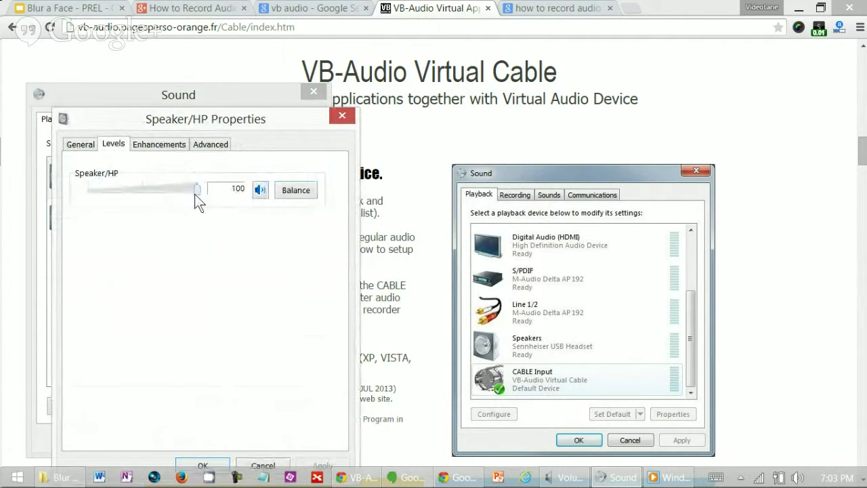
left_click(162, 148)
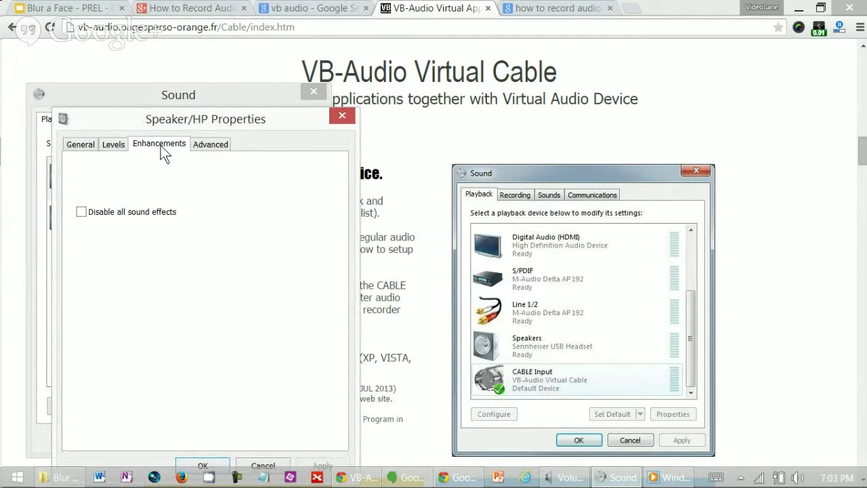
left_click(206, 146)
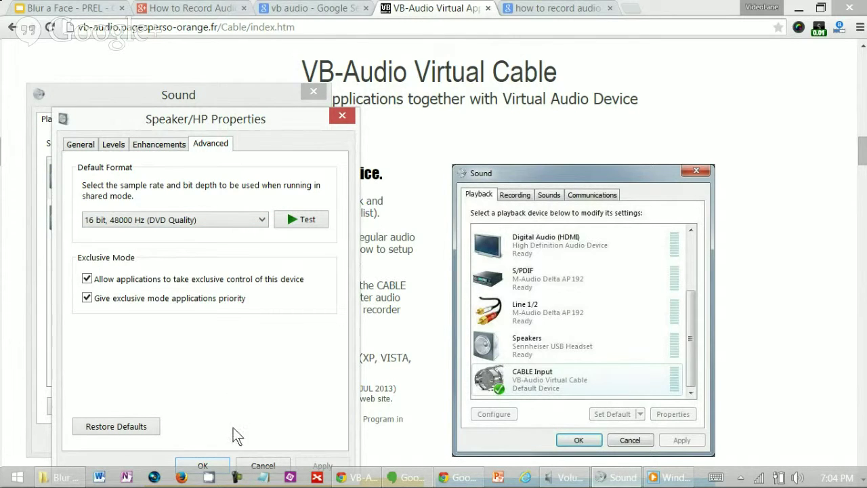
left_click(254, 465)
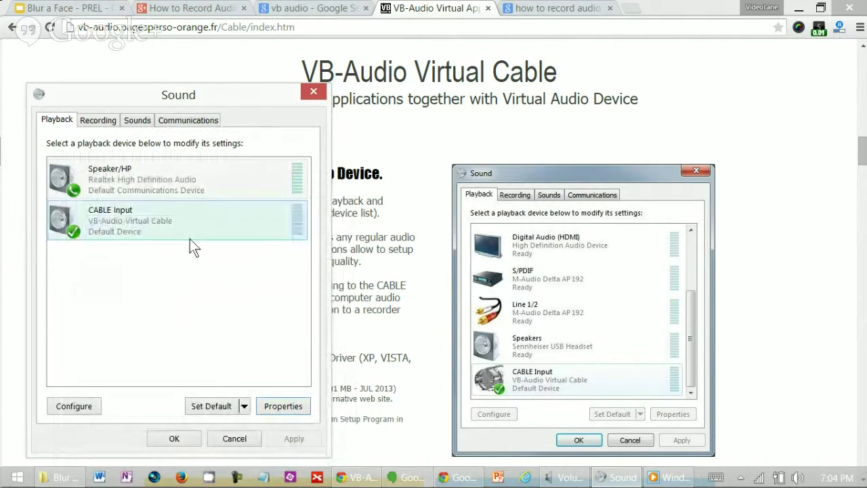
Review CABLE Input's properties (level 100, 16 bit 48000 Hz) and cancel without changes.
left_click(192, 224)
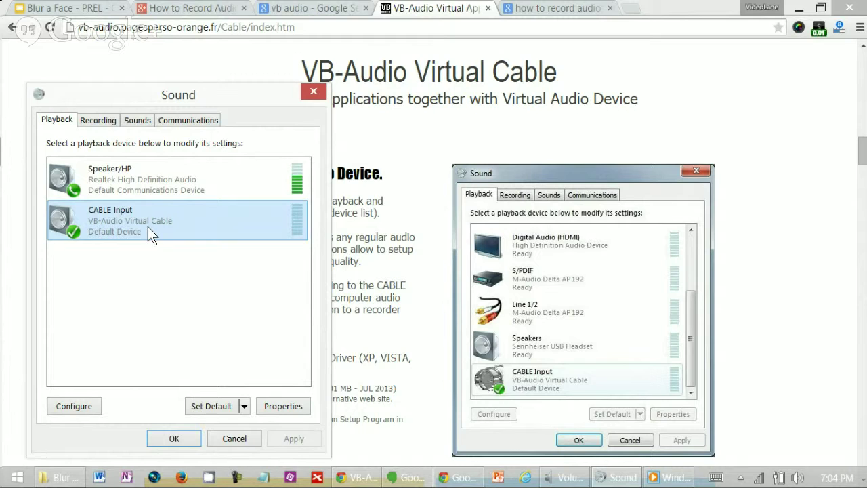
left_click(284, 405)
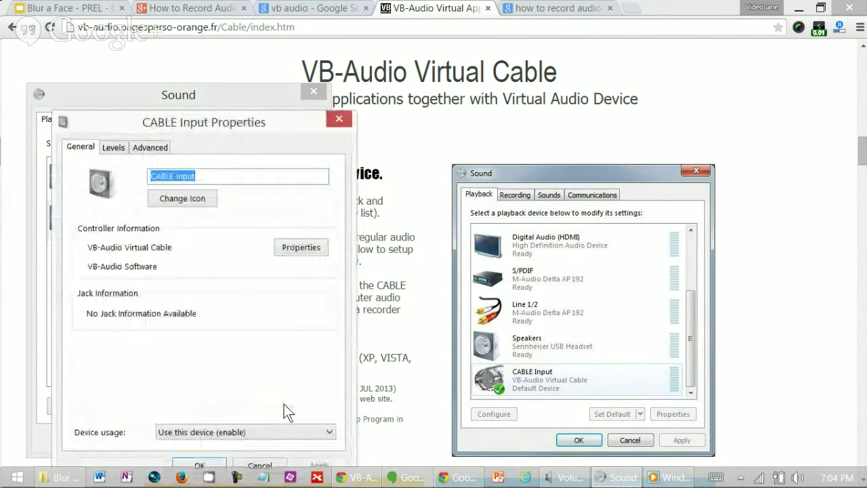
left_click(116, 147)
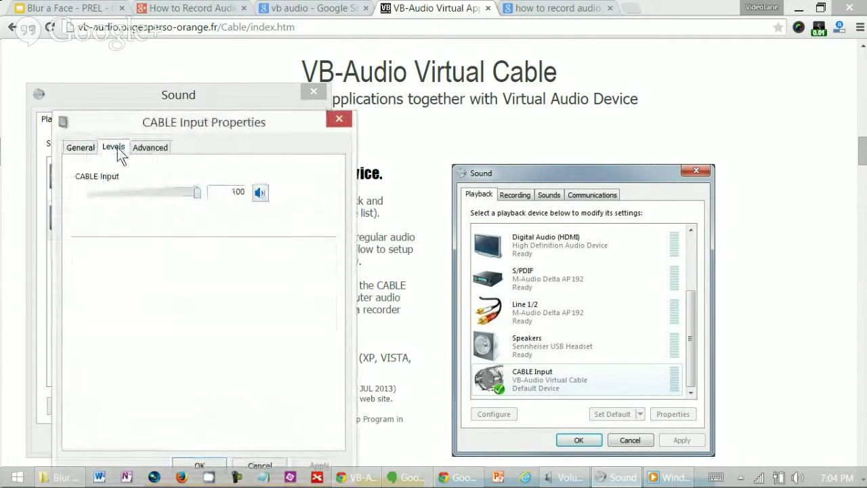
left_click(151, 151)
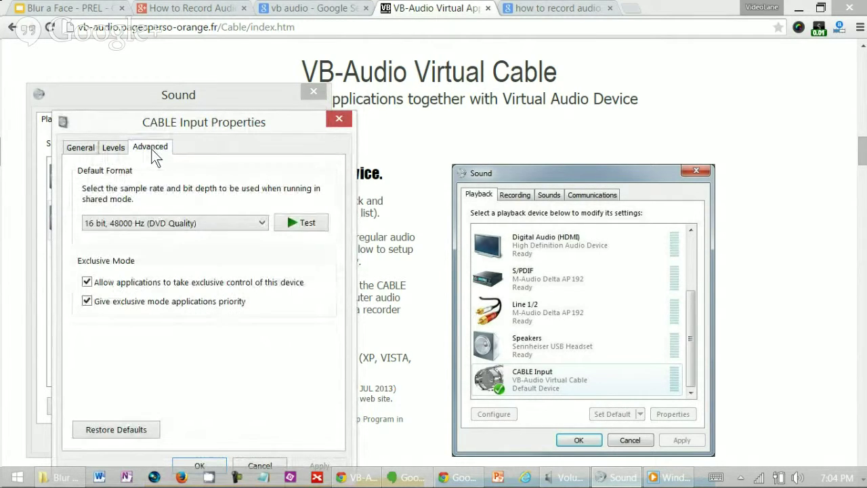
left_click(258, 465)
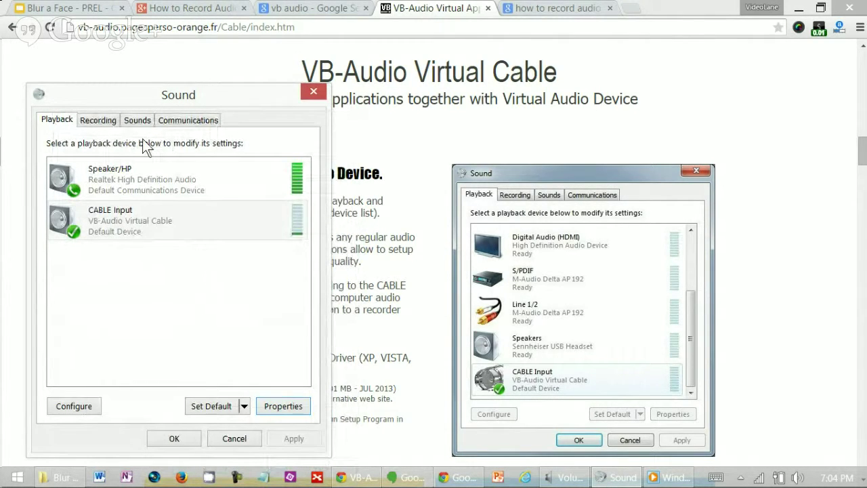
From the recording devices, check CABLE Output's listen settings and close its properties.
left_click(99, 122)
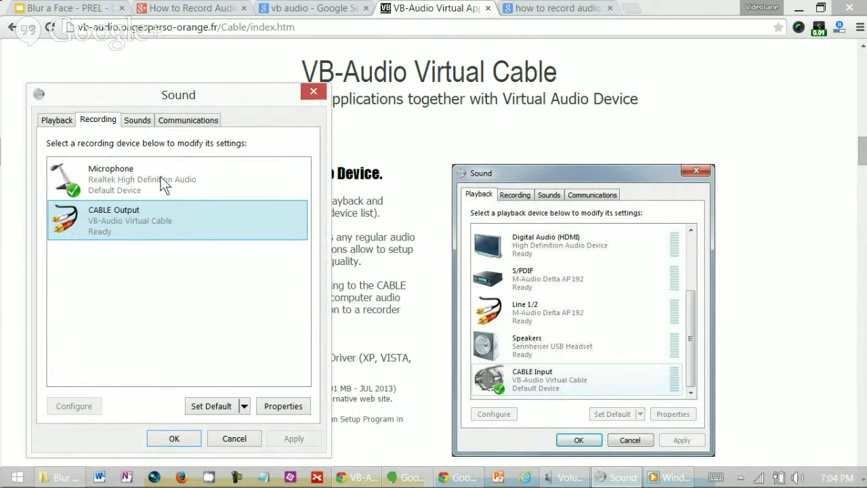
left_click(184, 175)
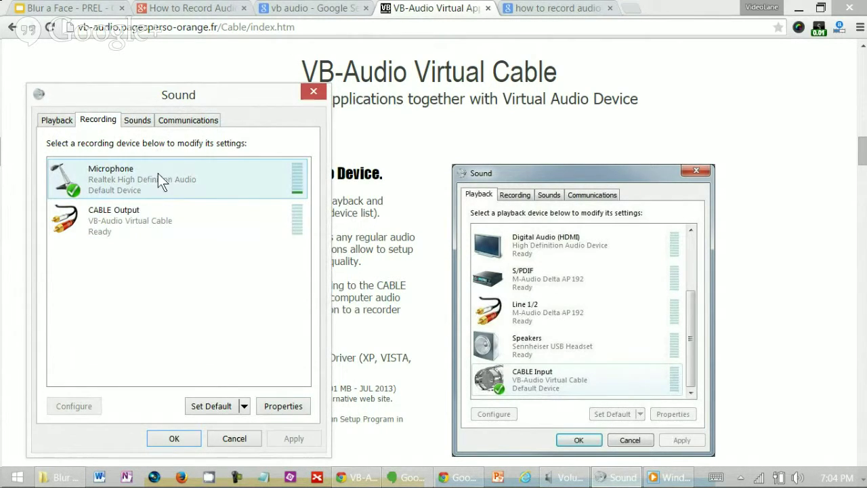
left_click(297, 407)
left_click(110, 147)
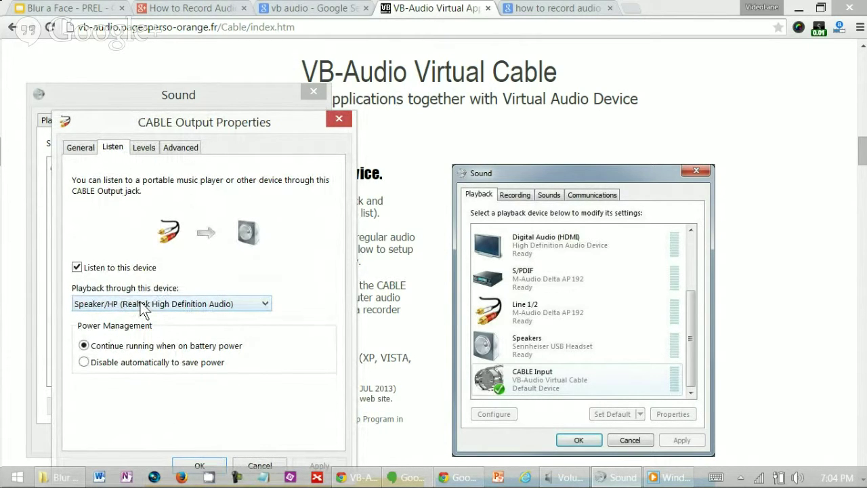
left_click(339, 123)
Confirm the Microphone plays through CABLE Input in its listen settings, then close its properties.
left_click(193, 181)
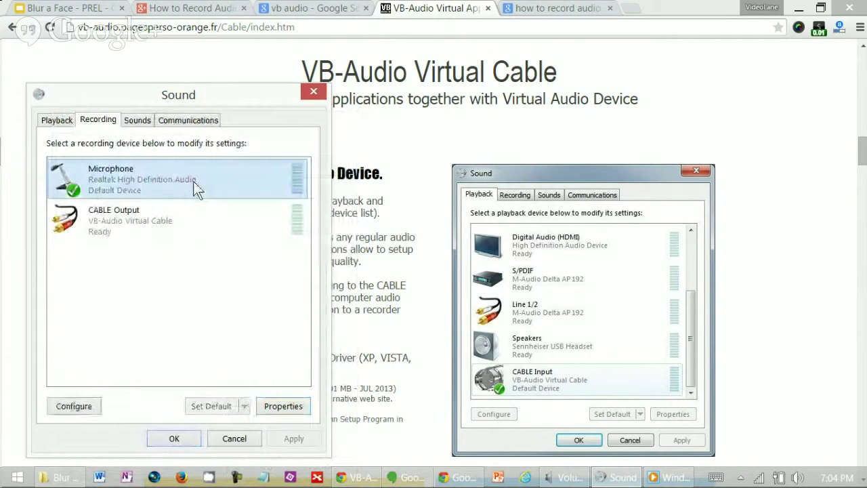
left_click(283, 405)
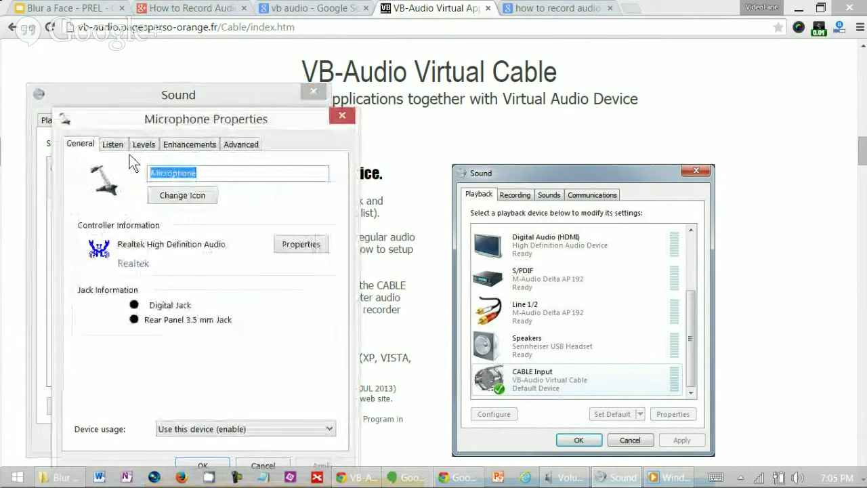
left_click(113, 145)
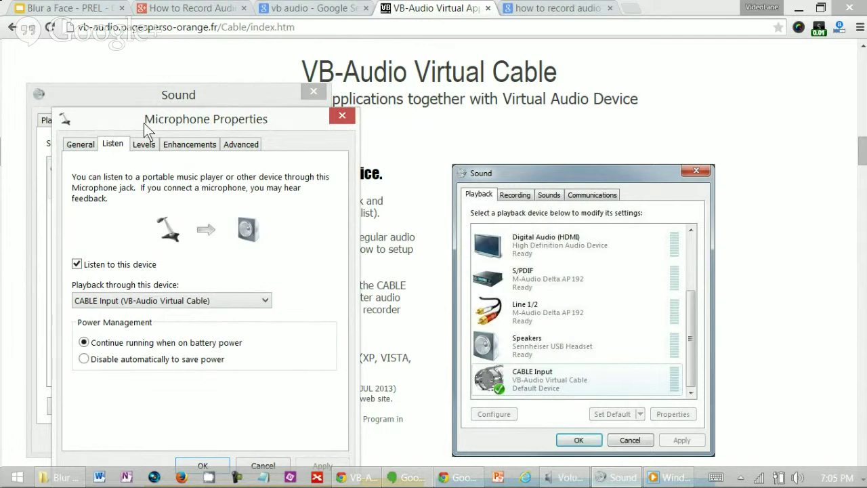
left_click(339, 116)
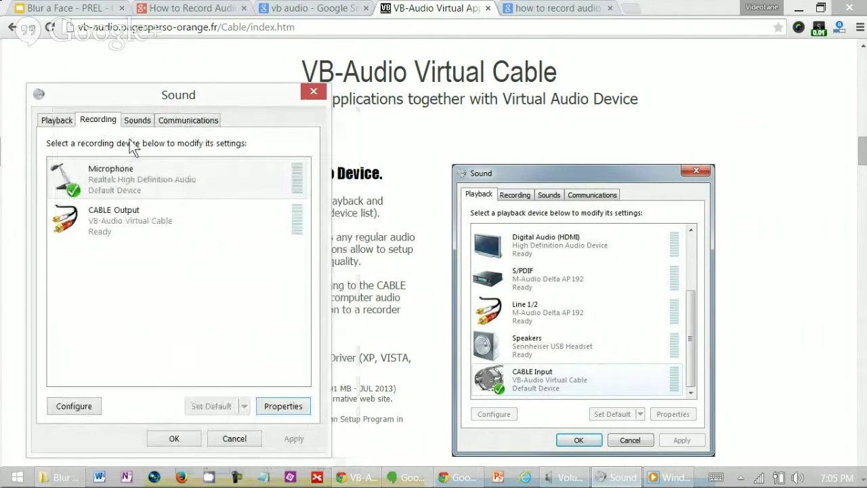
Confirm CABLE Output listens through Speaker/HP (Realtek High Definition Audio) and close its properties with OK.
left_click(49, 120)
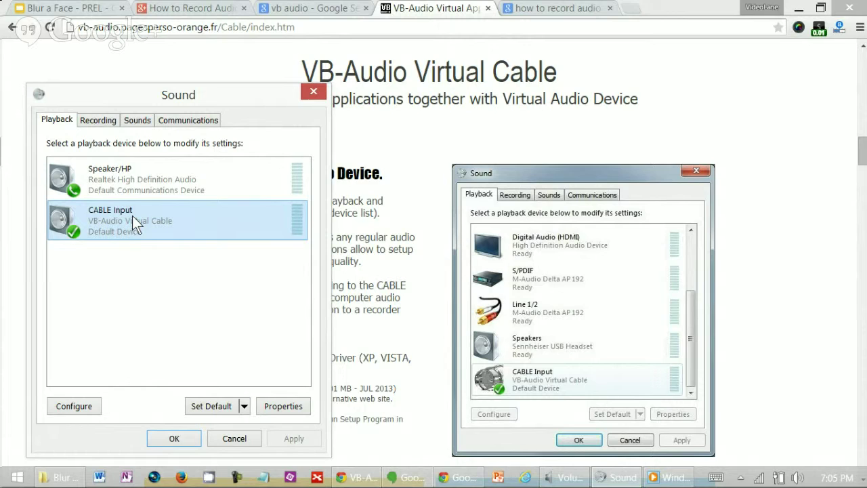
left_click(97, 120)
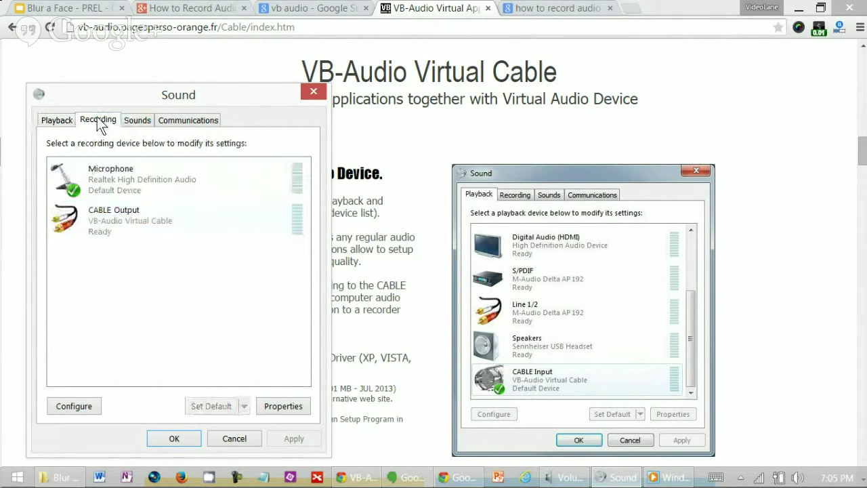
left_click(199, 228)
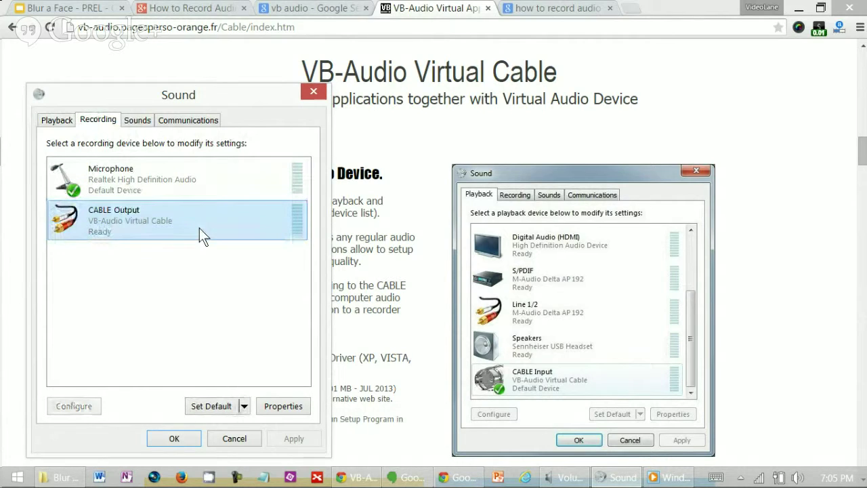
left_click(290, 410)
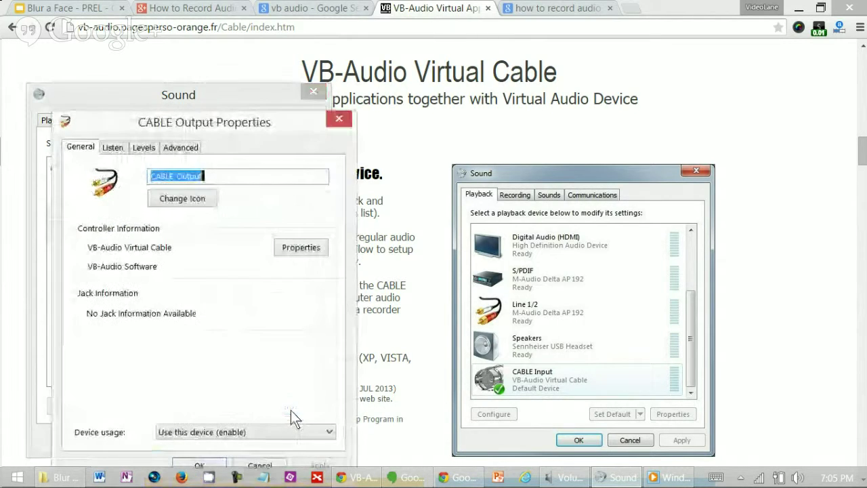
left_click(113, 148)
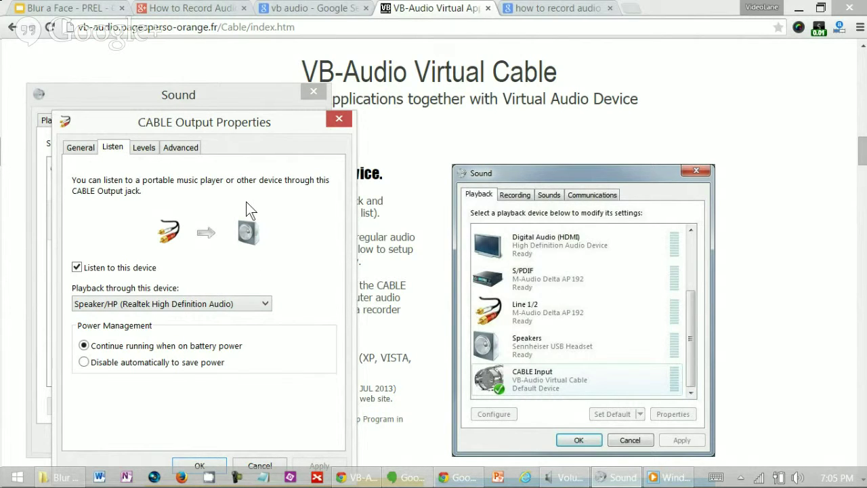
left_click(340, 119)
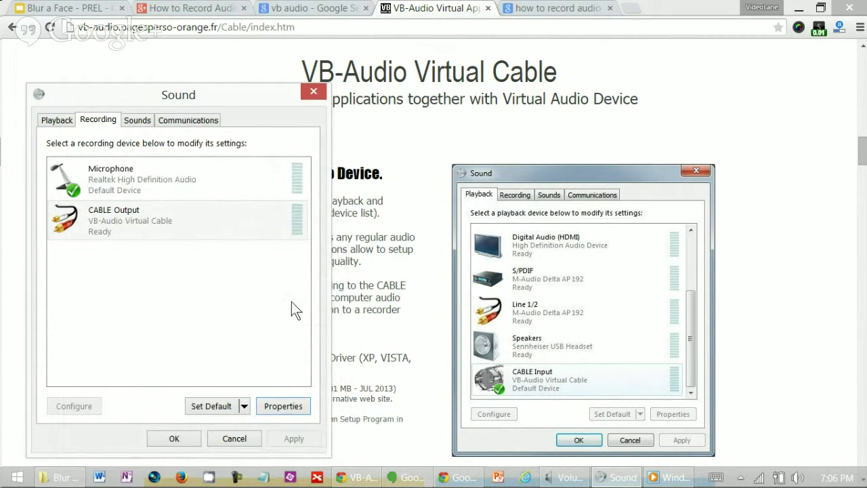
In Hangouts settings, choose CABLE Output (VB-Audio Virtual Cable) as the microphone, then close settings.
left_click(408, 478)
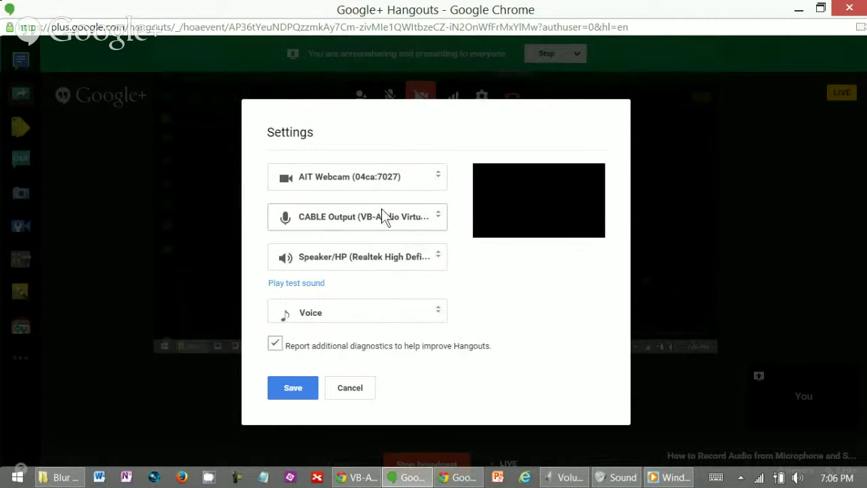
left_click(311, 220)
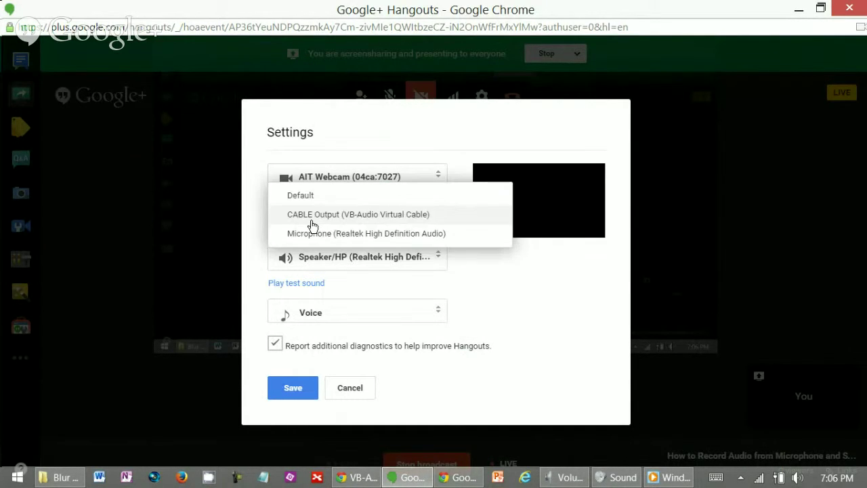
left_click(400, 216)
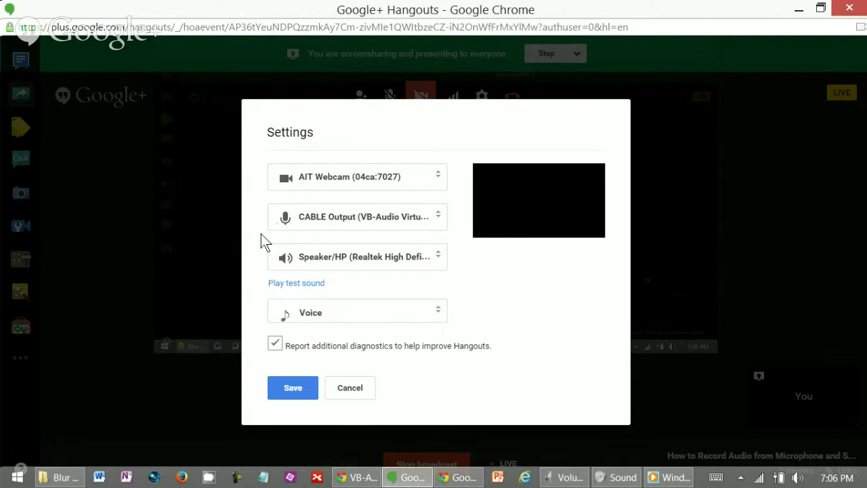
left_click(330, 226)
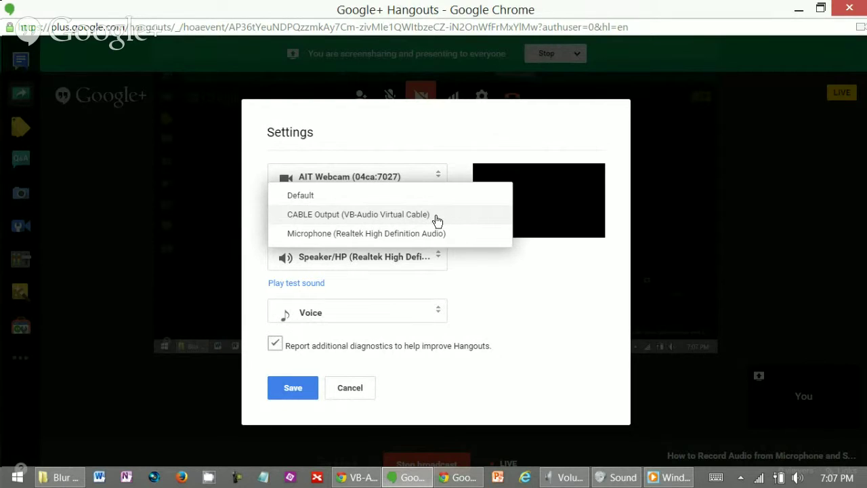
left_click(385, 220)
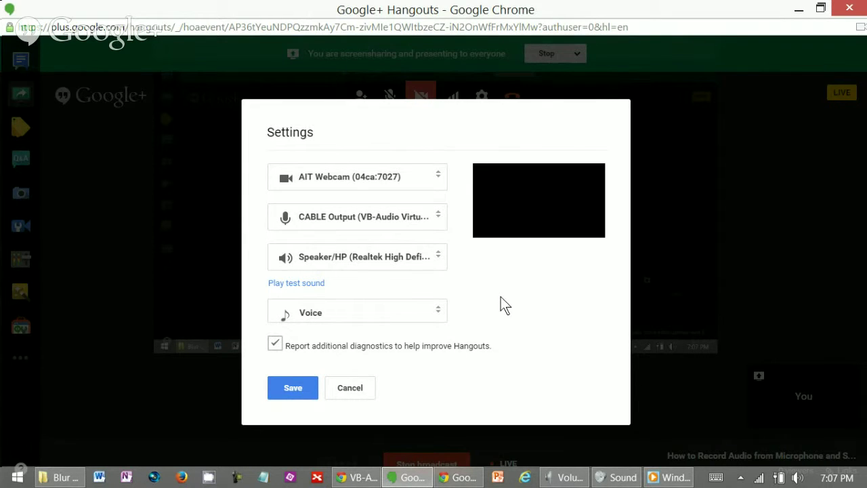
left_click(337, 388)
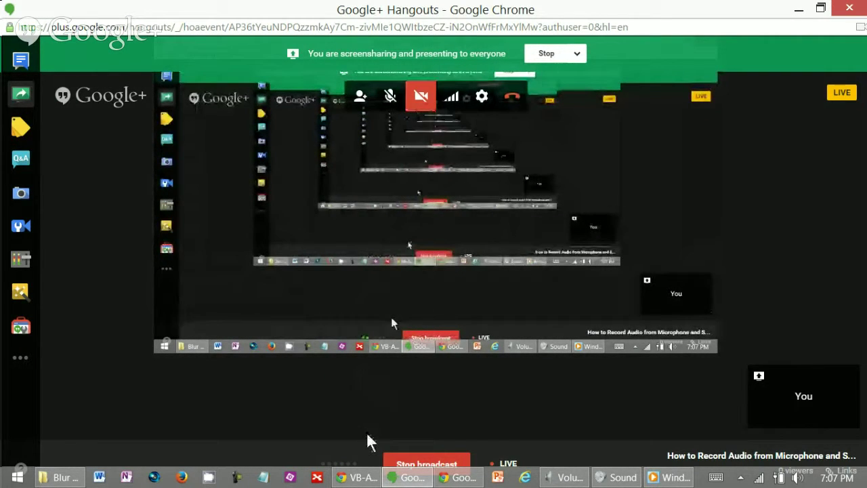
Restore the Chrome window and move Windows Media Player to the lower right.
left_click(820, 9)
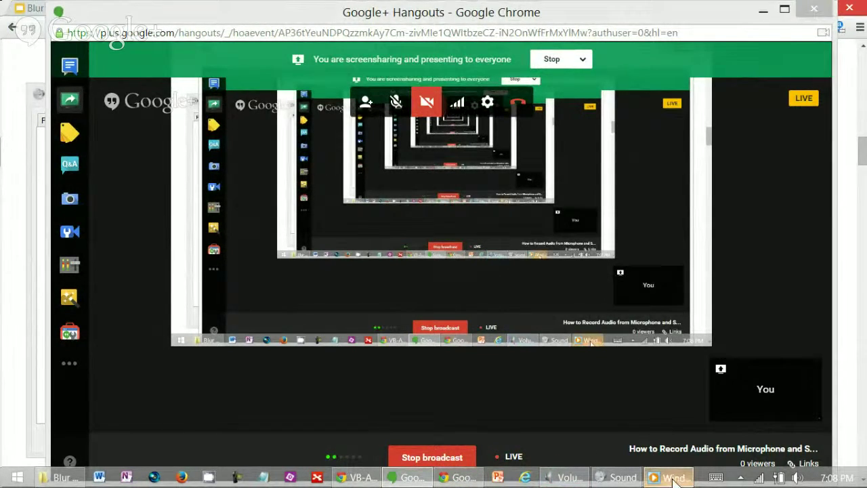
left_click(671, 476)
left_click_drag(298, 9, 544, 123)
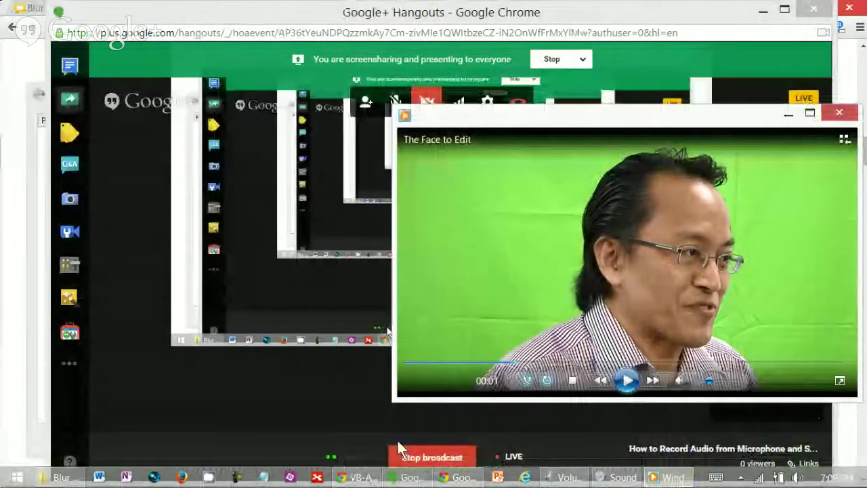
Play a few seconds of The Face to Edit video, then pause it.
left_click(627, 380)
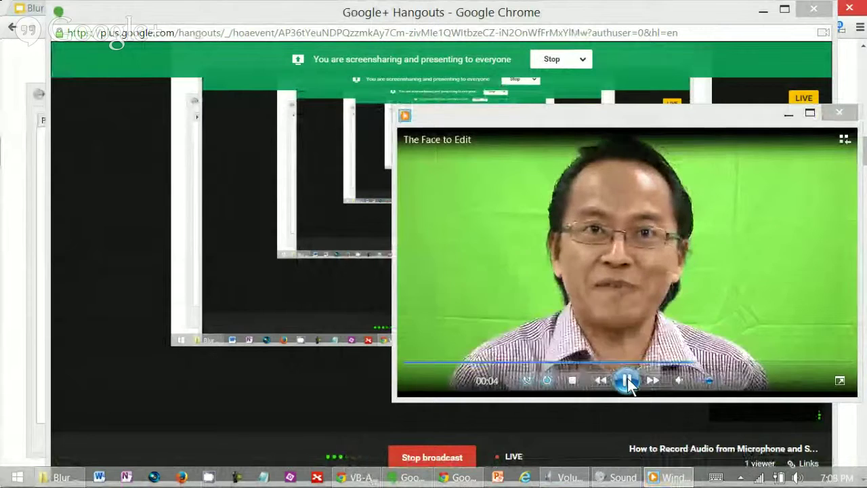
left_click(627, 380)
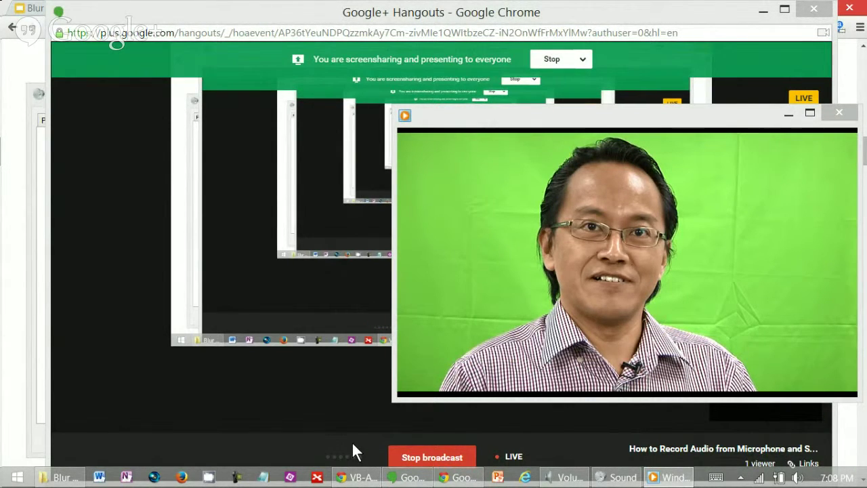
mouse_move(265, 393)
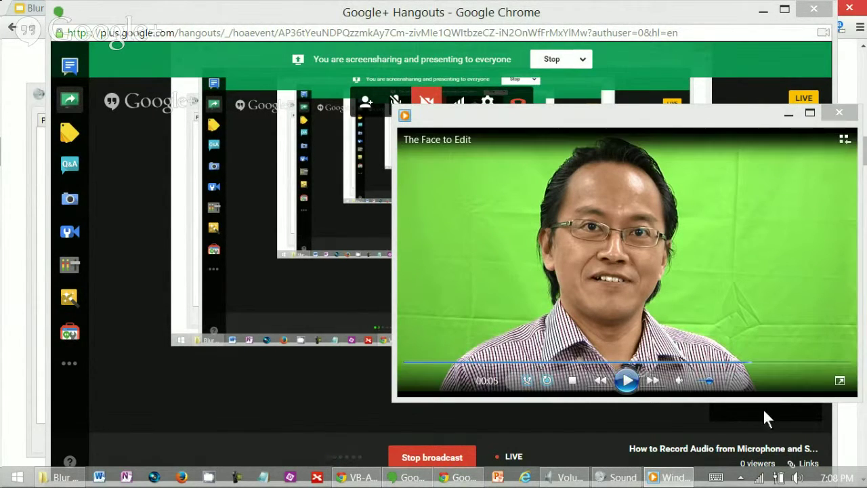
right_click(797, 474)
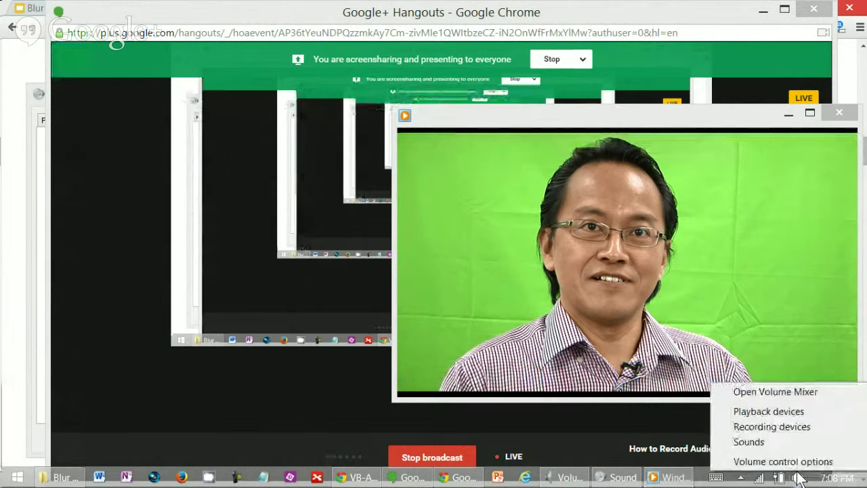
left_click(802, 393)
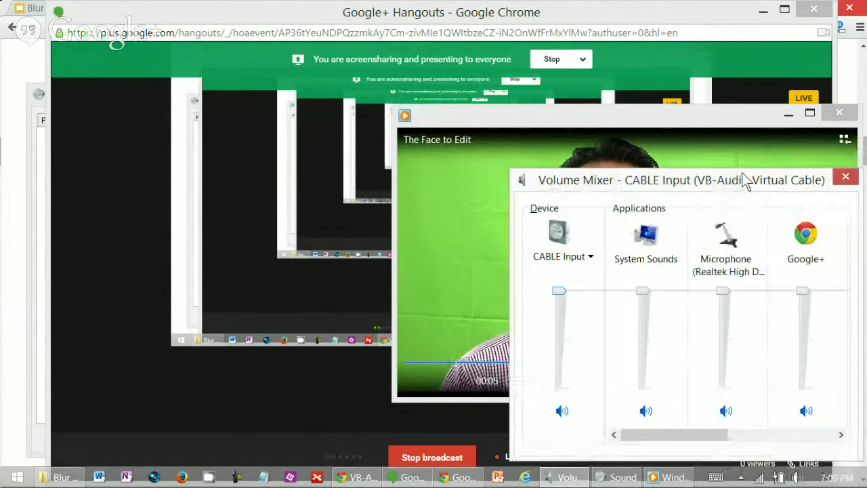
left_click_drag(745, 179, 520, 168)
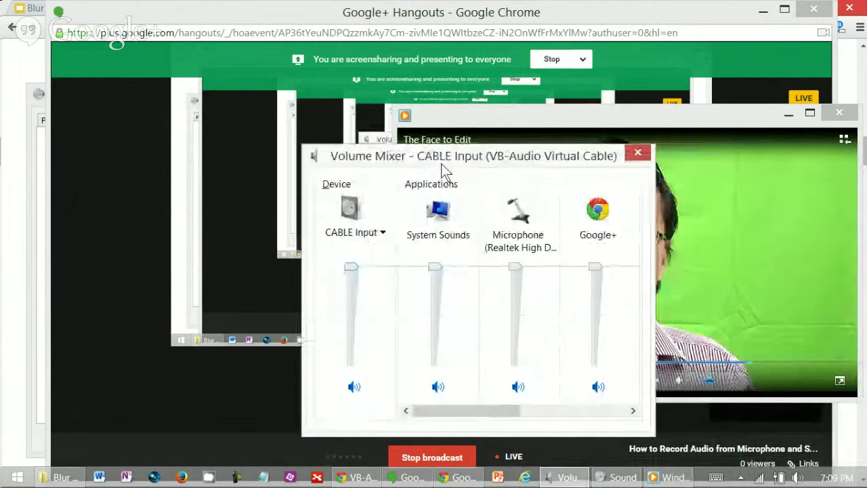
left_click(380, 233)
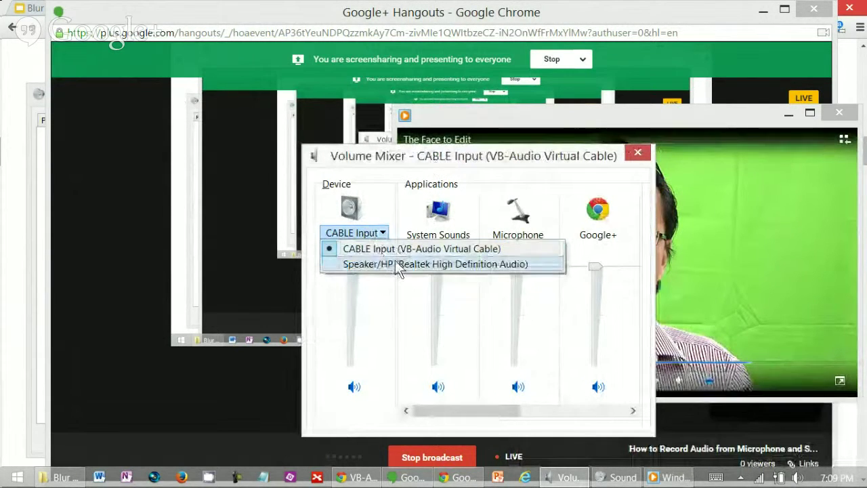
left_click(399, 265)
left_click(381, 235)
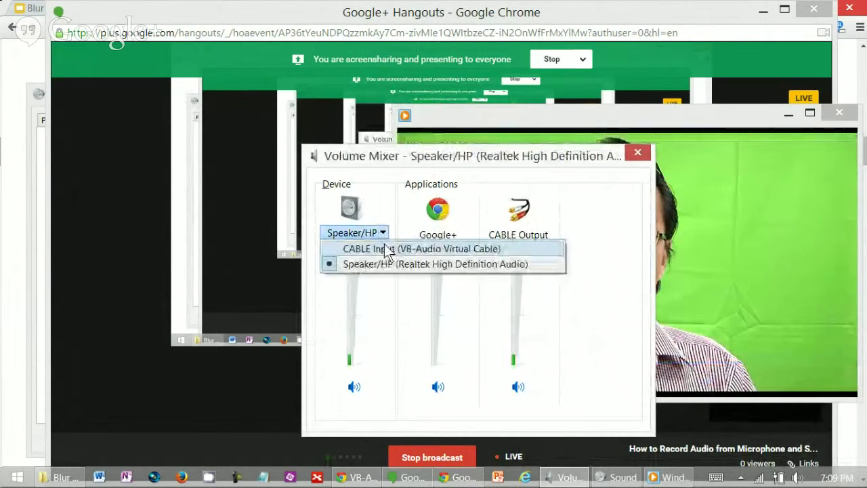
left_click(388, 251)
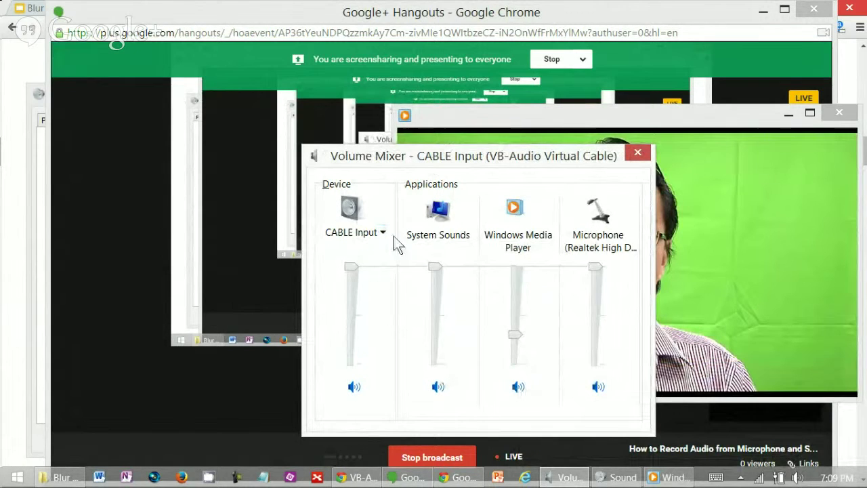
left_click_drag(497, 155, 550, 156)
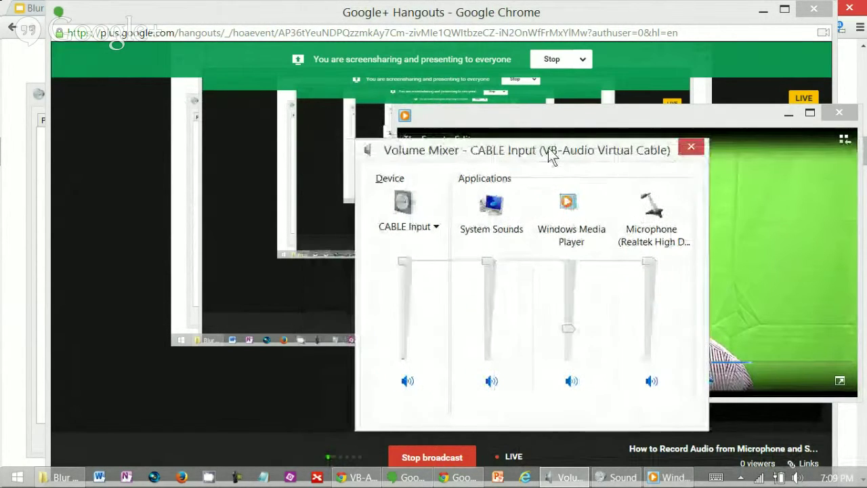
left_click(692, 148)
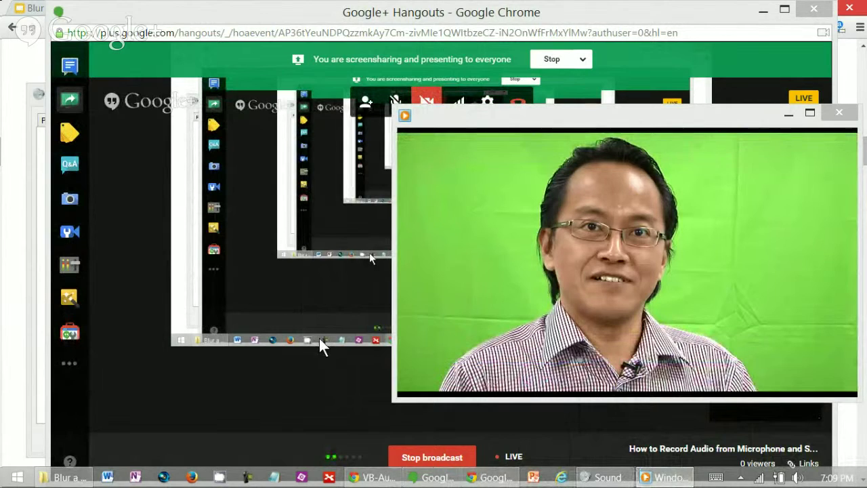
mouse_move(541, 176)
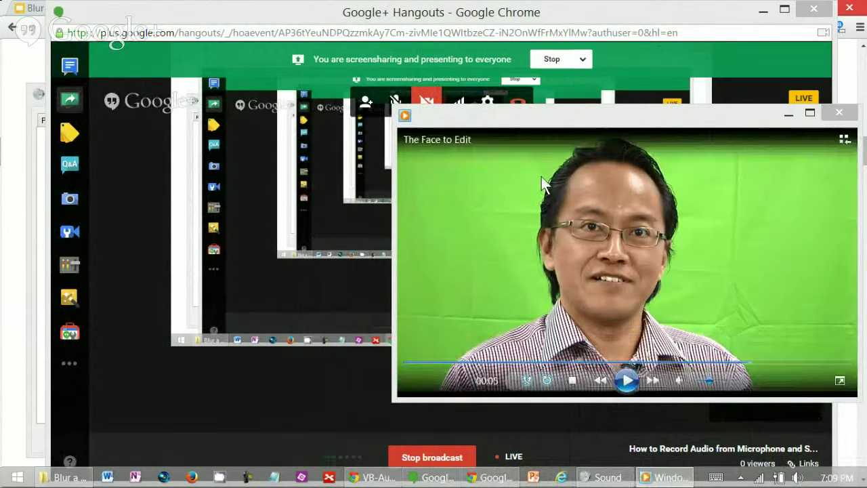